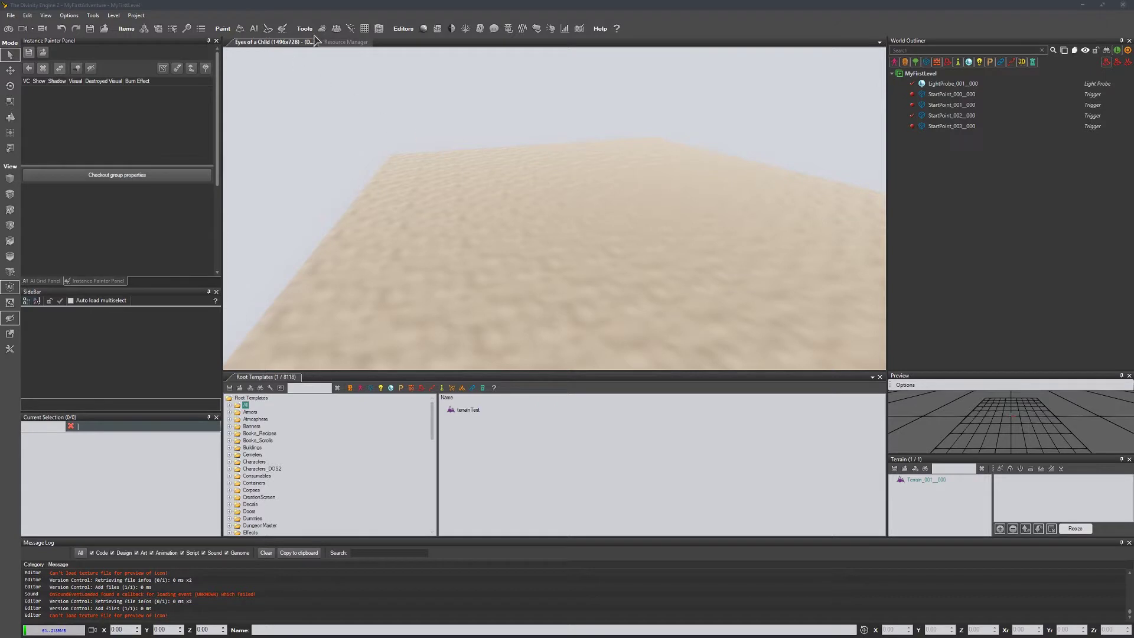
Close the Terrain, Instance Painter, AI Grid and Current Selection panels to clear the workspace.
click(1128, 460)
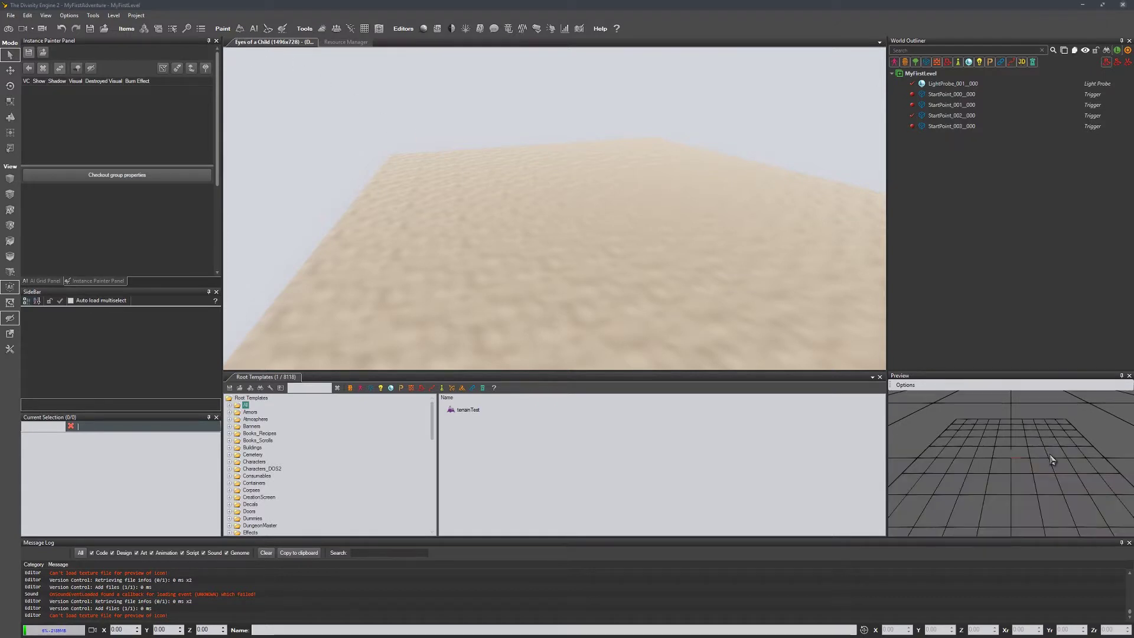
click(216, 41)
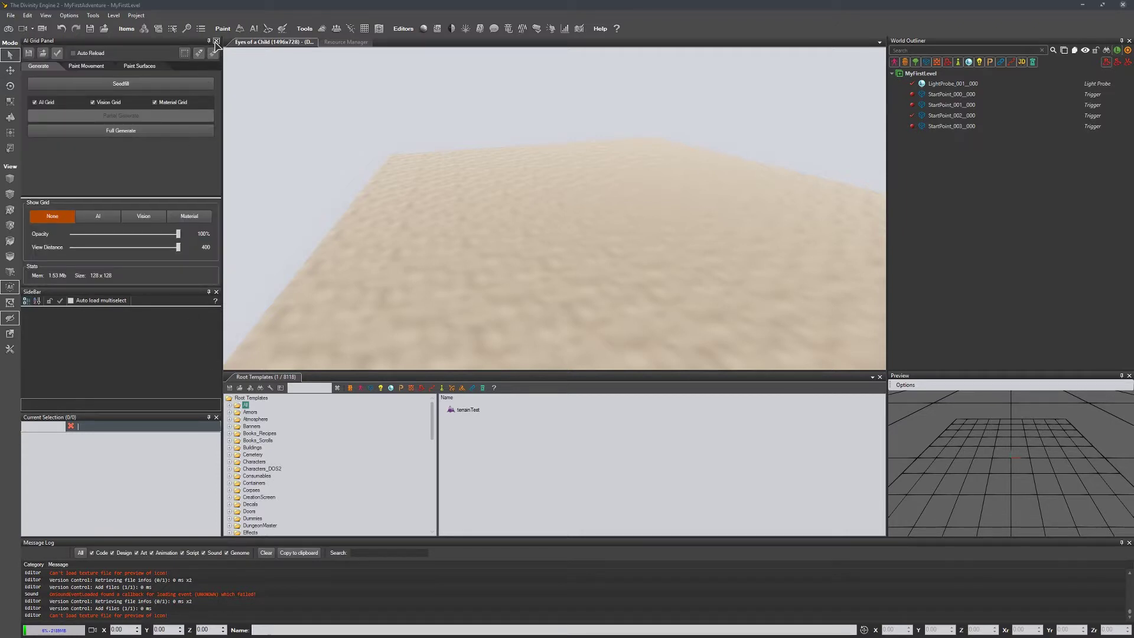
click(216, 41)
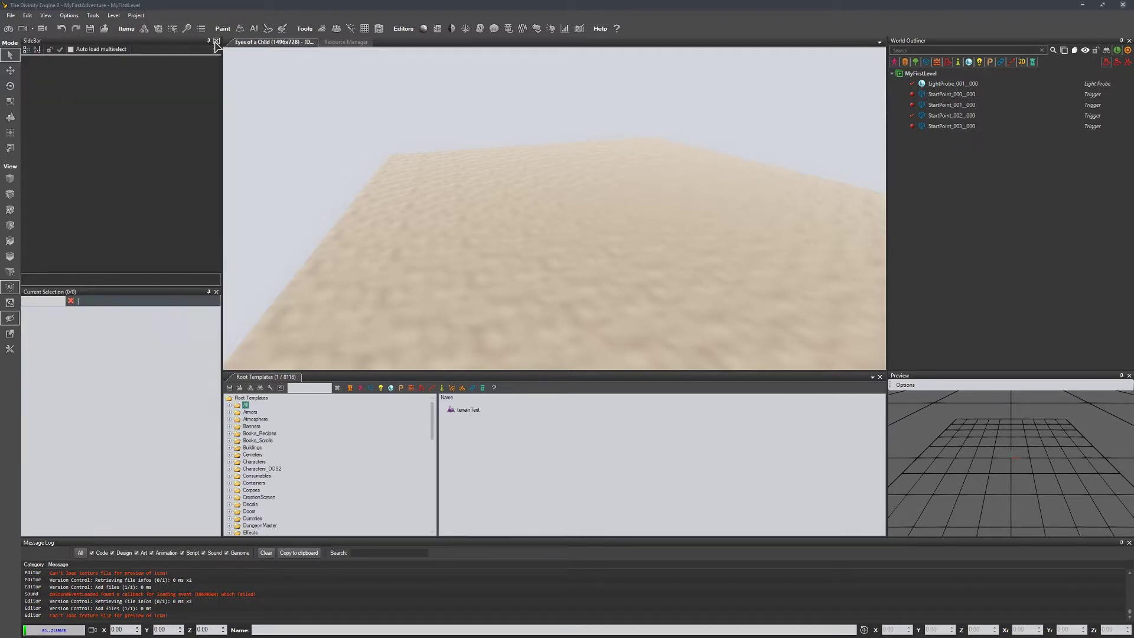
click(216, 292)
mouse_move(497, 260)
right_down()
mouse_move(438, 275)
mouse_move(462, 257)
mouse_move(494, 271)
right_up()
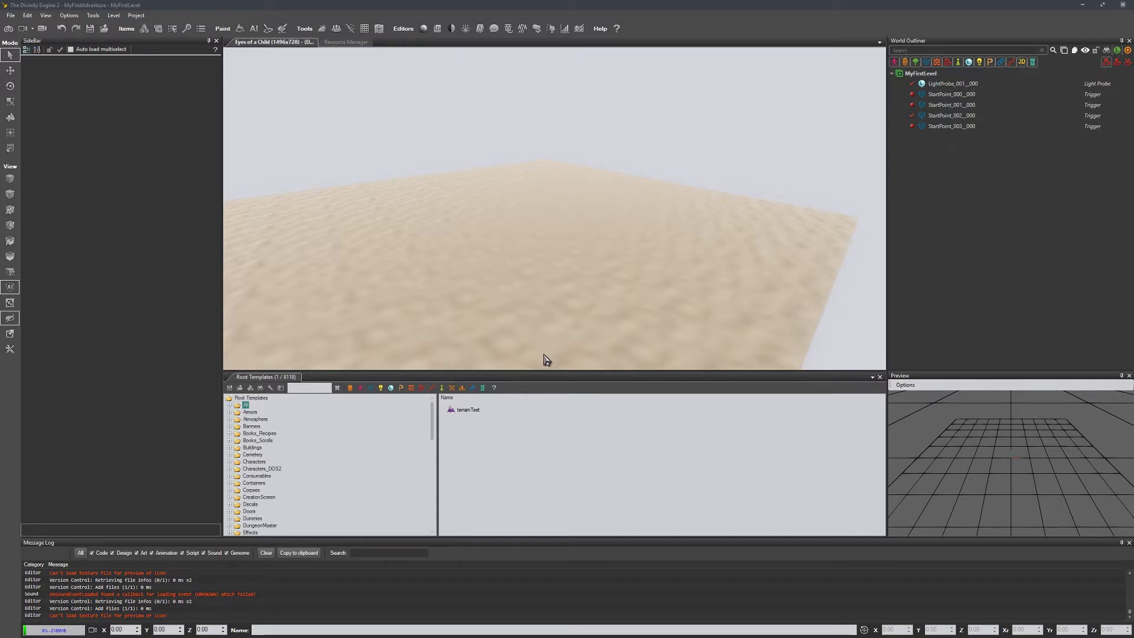
Reopen the terrain editor, open the existing terrain for editing and rename it MyTerrain001.
click(239, 30)
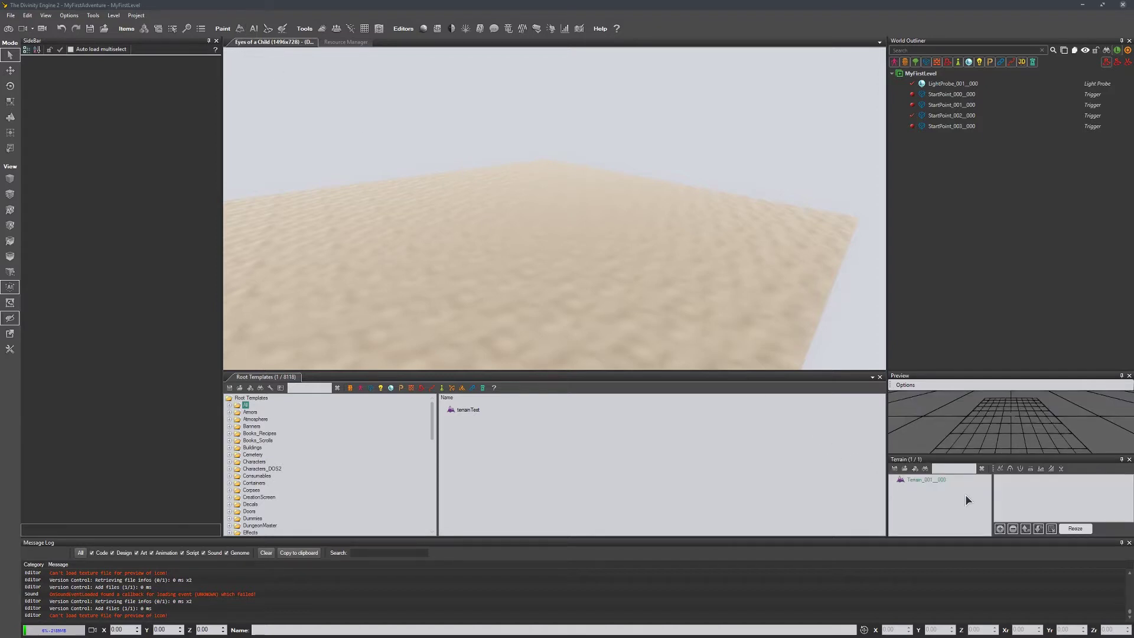
click(930, 481)
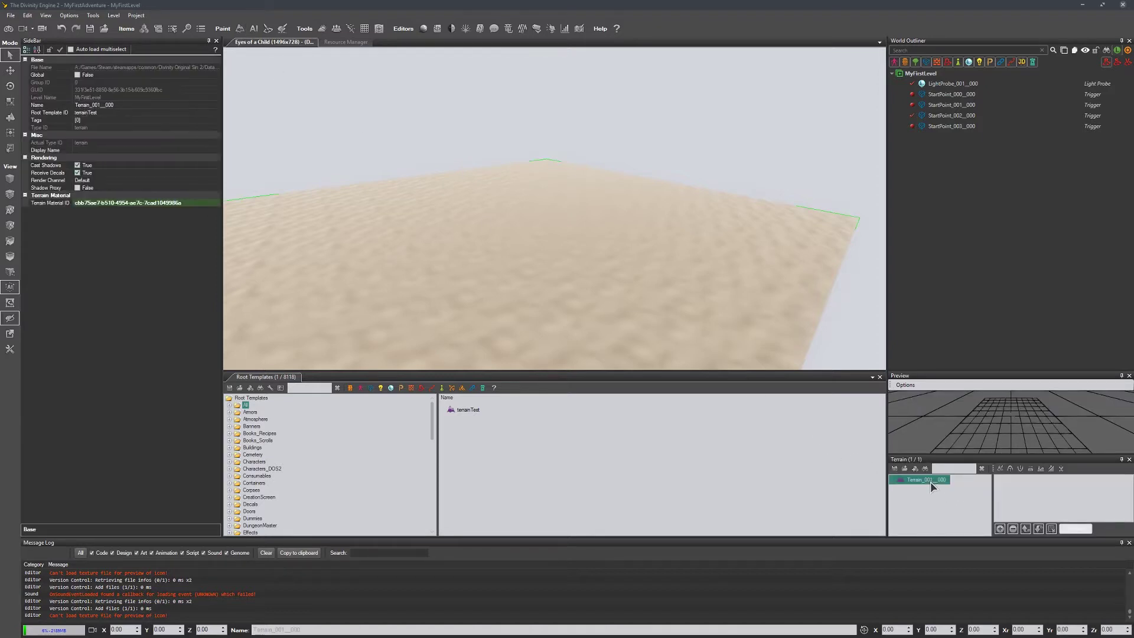
right_click(930, 481)
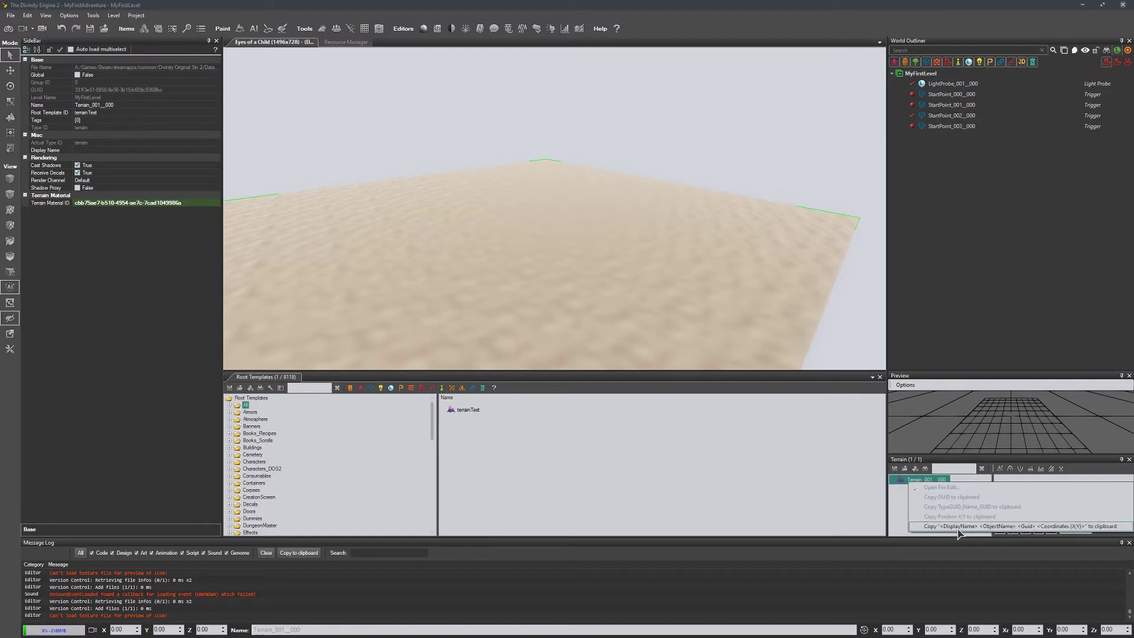
click(953, 487)
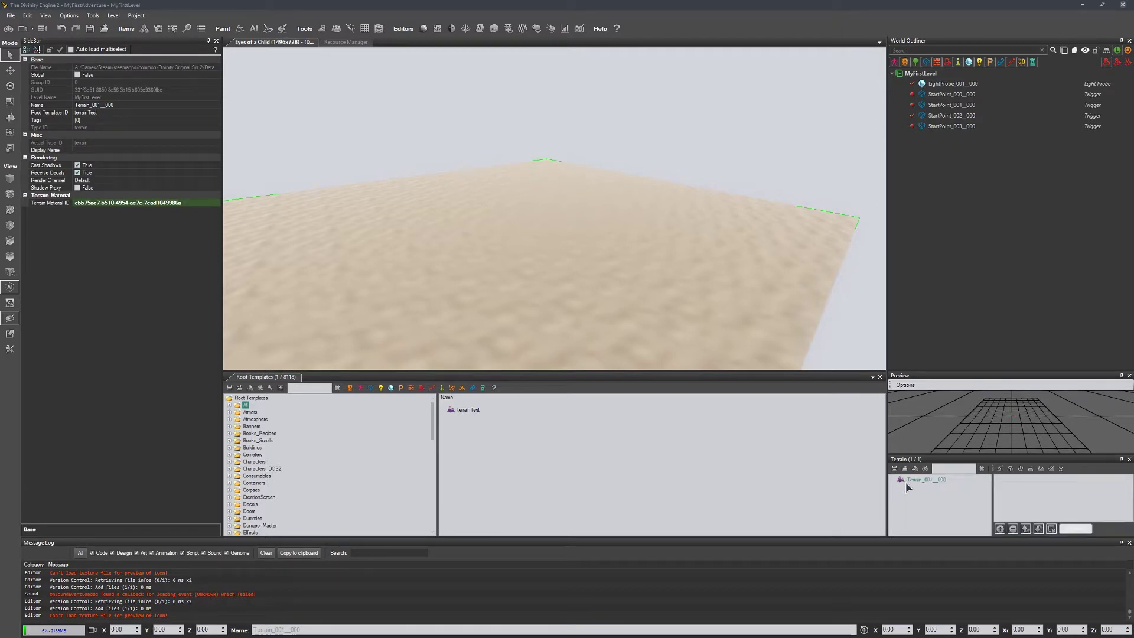
click(912, 480)
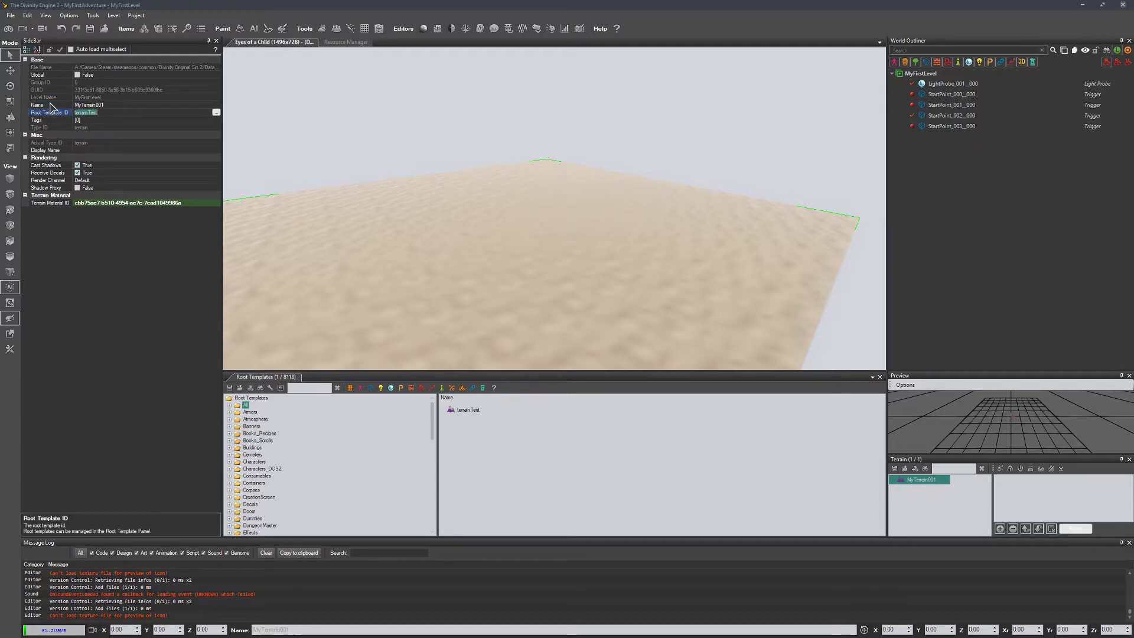
Raise a first hill on MyTerrain001 with the terrain raising brush.
right_drag(384, 193, 439, 189)
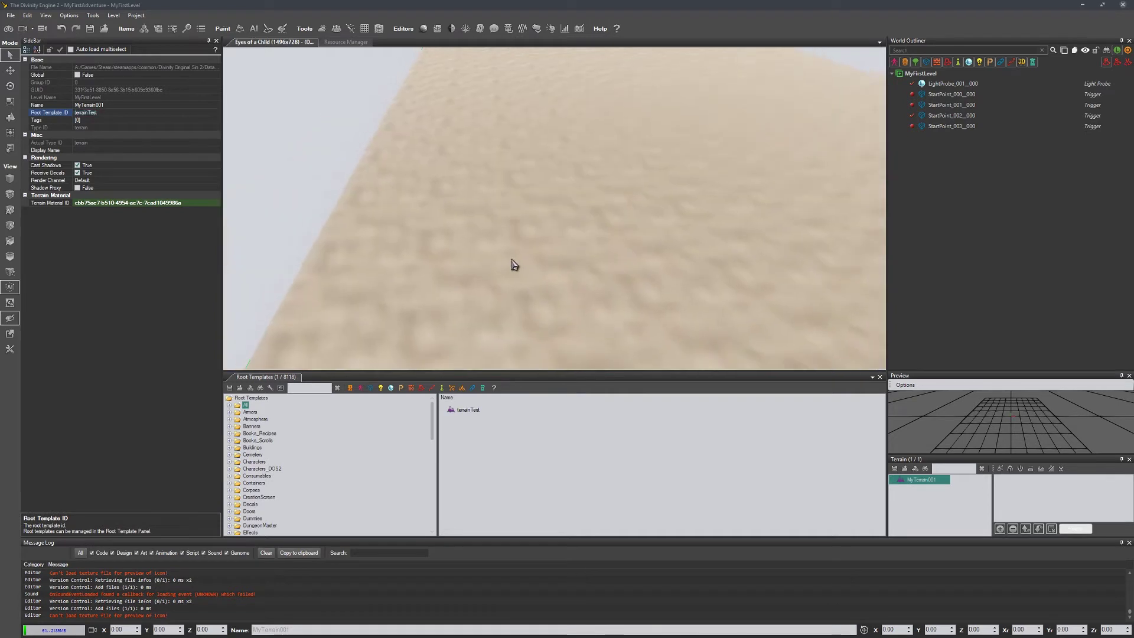
right_drag(511, 260, 561, 272)
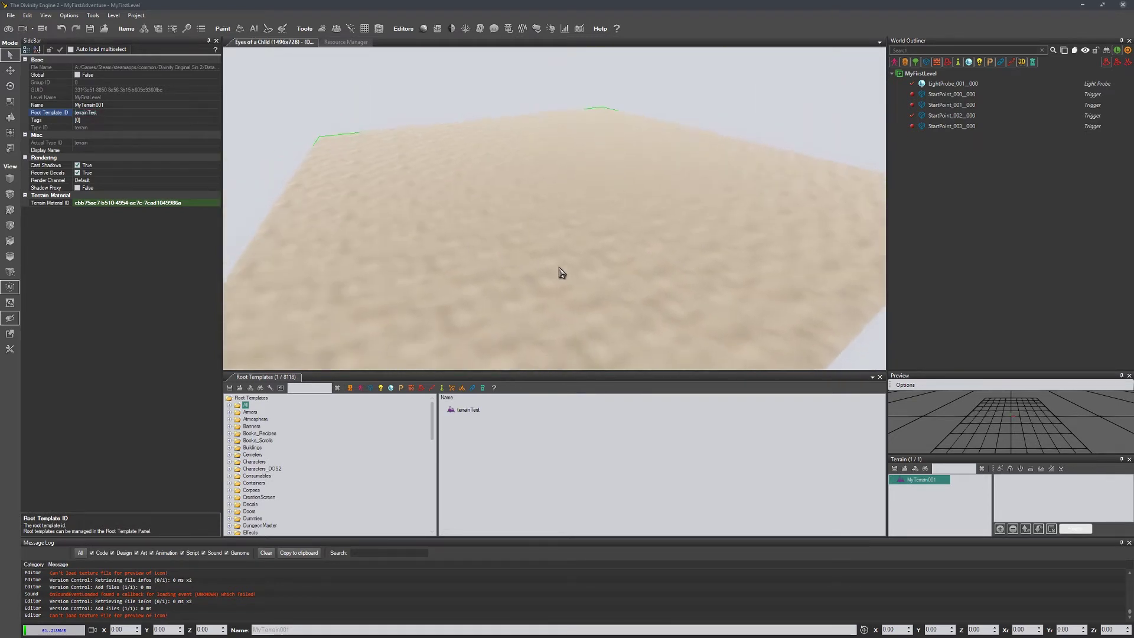
click(996, 468)
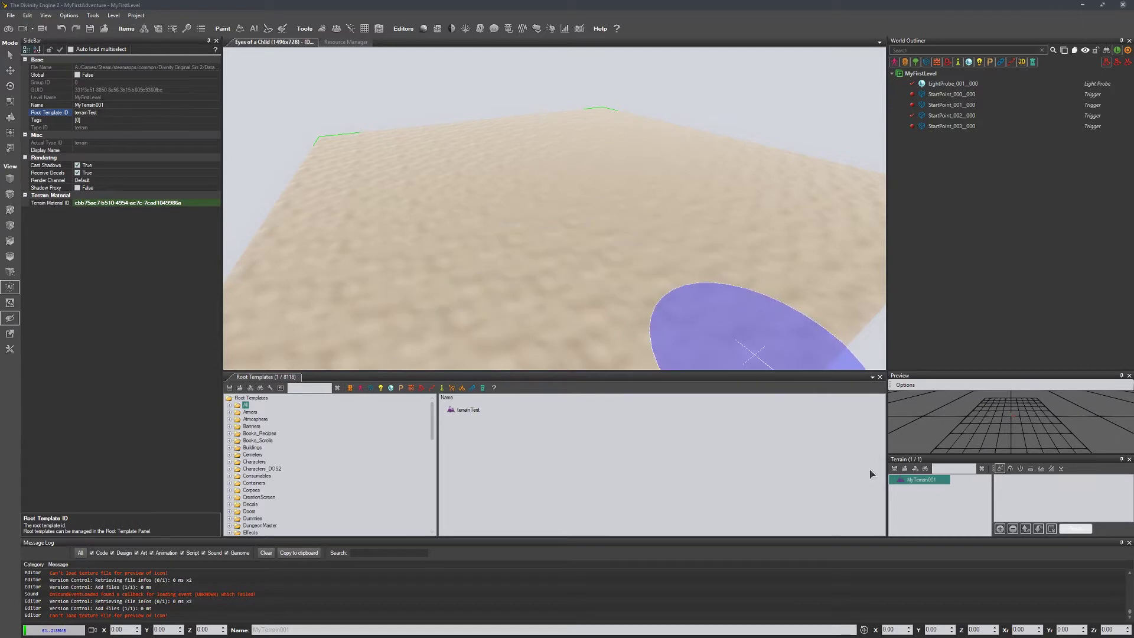
right_drag(650, 246, 674, 264)
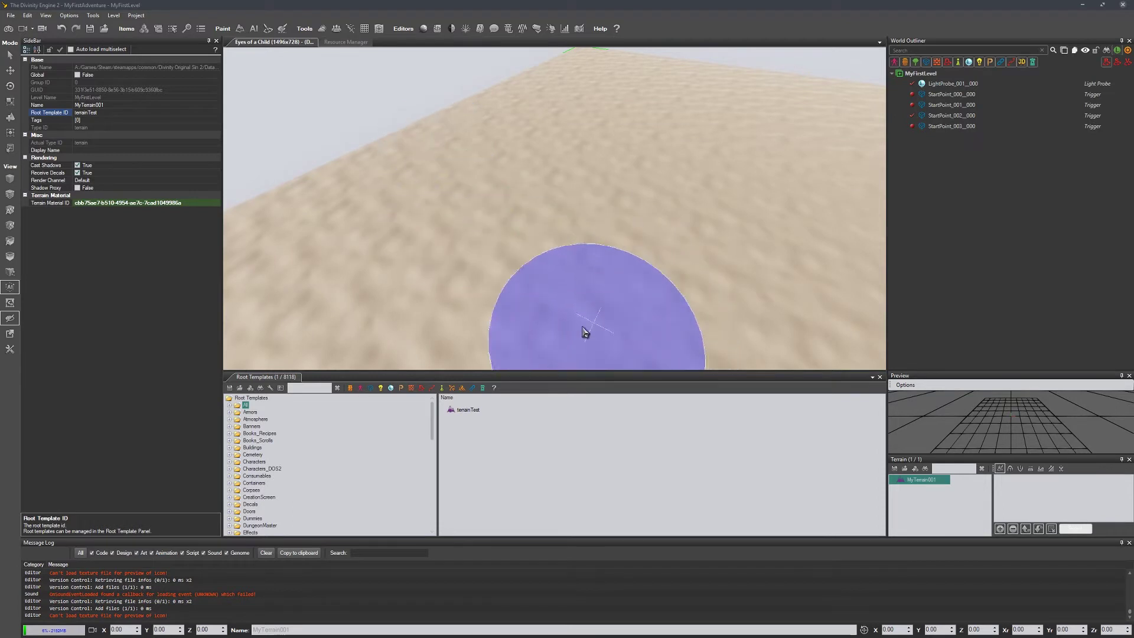
click(1011, 469)
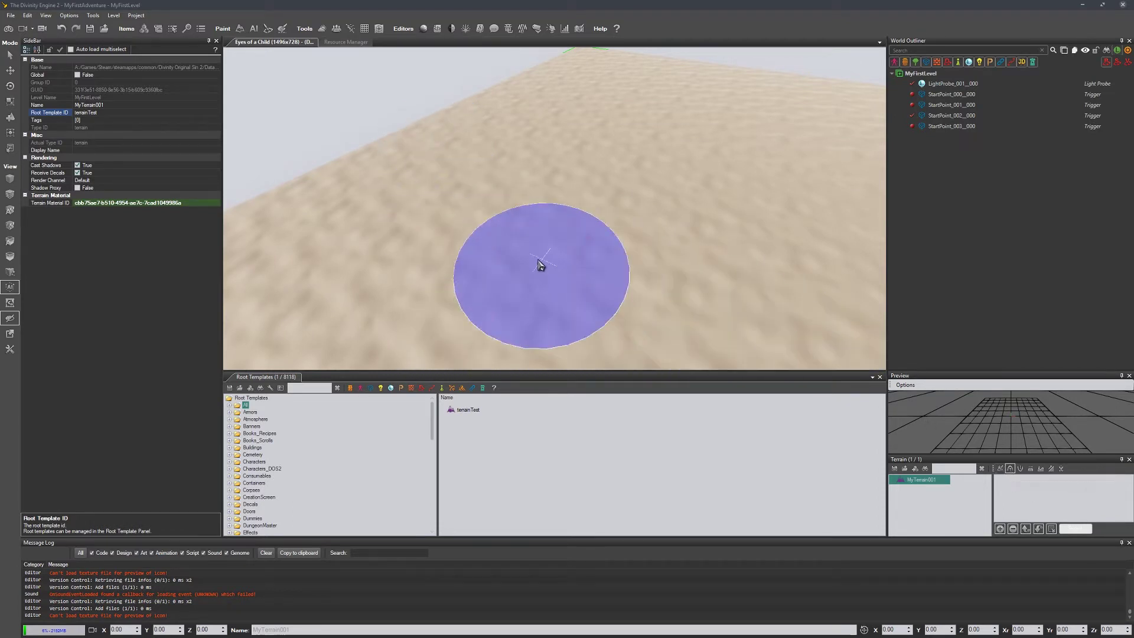
mouse_move(510, 238)
mouse_down()
mouse_move(662, 235)
mouse_move(469, 225)
mouse_move(529, 232)
mouse_up()
mouse_move(396, 250)
right_down()
mouse_move(330, 250)
mouse_move(396, 266)
right_up()
mouse_move(443, 164)
right_down()
mouse_move(438, 211)
mouse_move(450, 209)
mouse_move(428, 248)
right_up()
mouse_move(471, 255)
mouse_down()
mouse_move(735, 200)
mouse_move(672, 209)
mouse_up()
right_drag(675, 213, 666, 190)
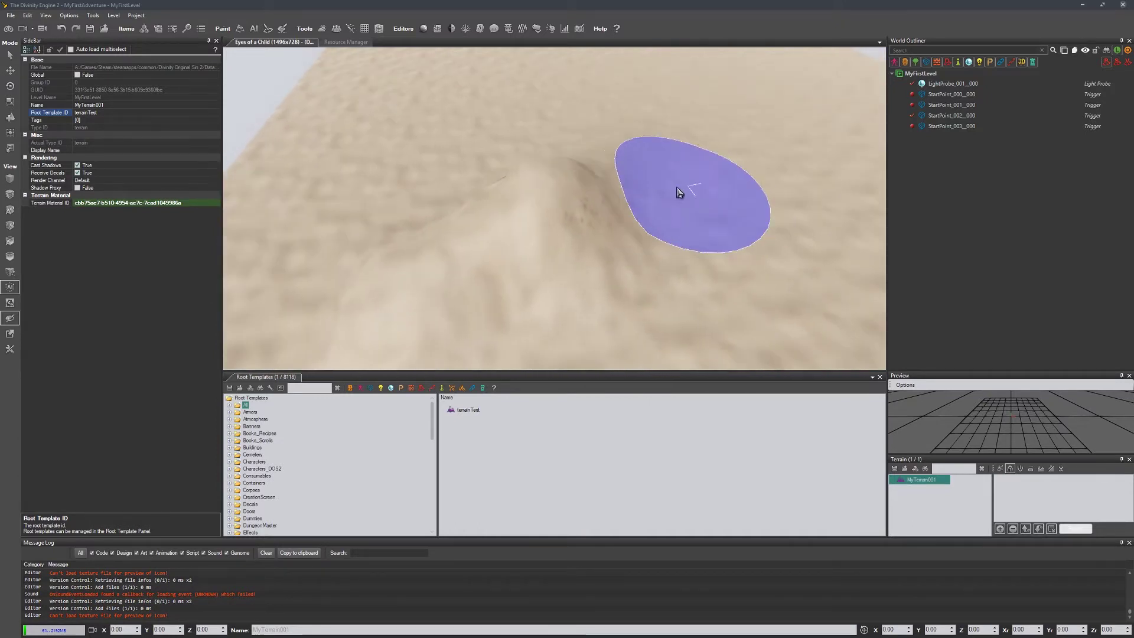
Raise more terrain beside the first hill to extend it into a steep, rocky ridge.
drag(638, 158, 612, 151)
mouse_move(741, 168)
right_down()
mouse_move(736, 189)
mouse_move(635, 253)
mouse_move(696, 172)
right_up()
scroll(628, 270, up, 5)
mouse_move(627, 271)
right_down()
mouse_move(658, 354)
mouse_move(595, 283)
mouse_move(563, 217)
mouse_move(575, 269)
mouse_move(605, 292)
mouse_move(600, 324)
mouse_move(519, 265)
mouse_move(536, 240)
mouse_move(443, 253)
mouse_move(411, 241)
right_up()
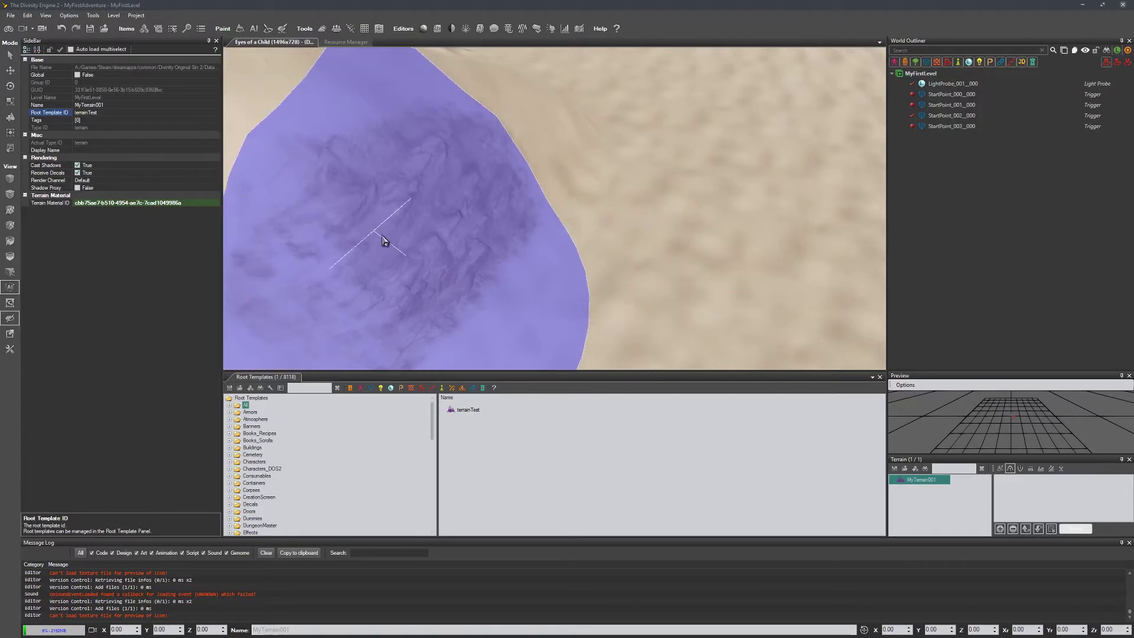
right_drag(629, 209, 664, 125)
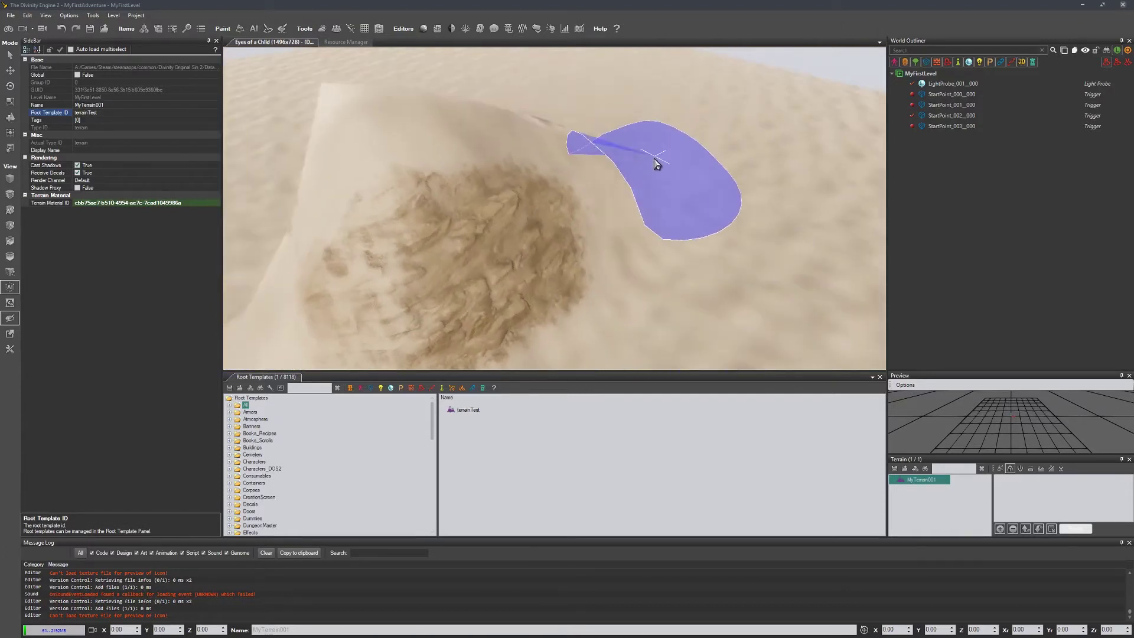
mouse_move(651, 163)
mouse_down()
mouse_move(615, 166)
mouse_move(644, 143)
mouse_move(593, 118)
mouse_up()
mouse_move(593, 118)
right_down()
mouse_move(558, 160)
mouse_move(601, 228)
right_up()
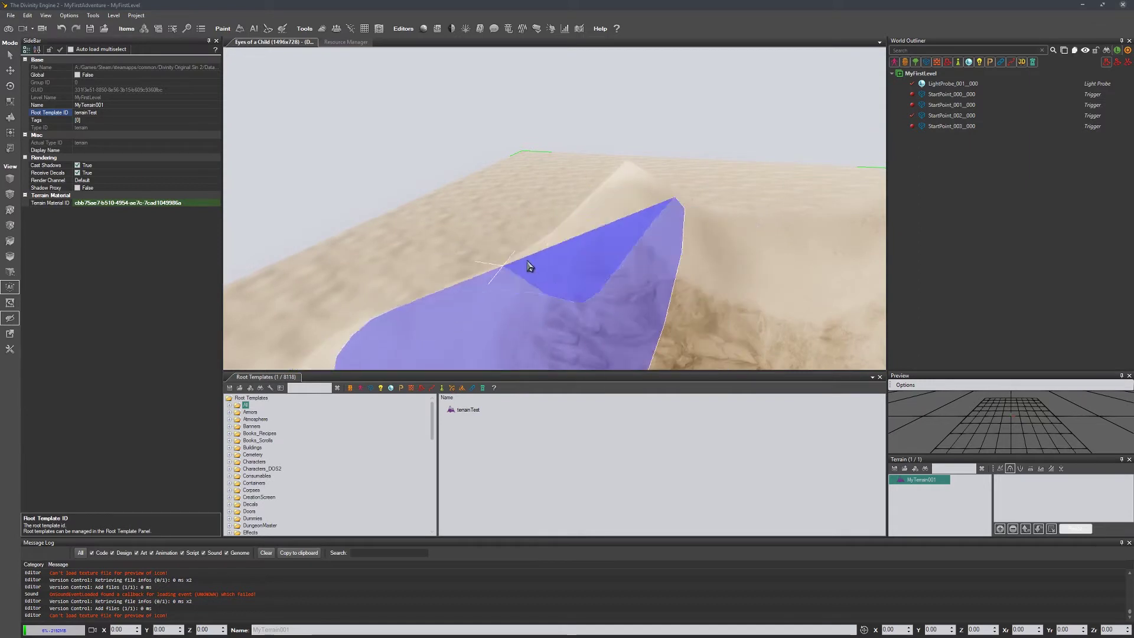
mouse_move(556, 263)
right_down()
mouse_move(519, 152)
mouse_move(638, 246)
mouse_move(712, 186)
right_up()
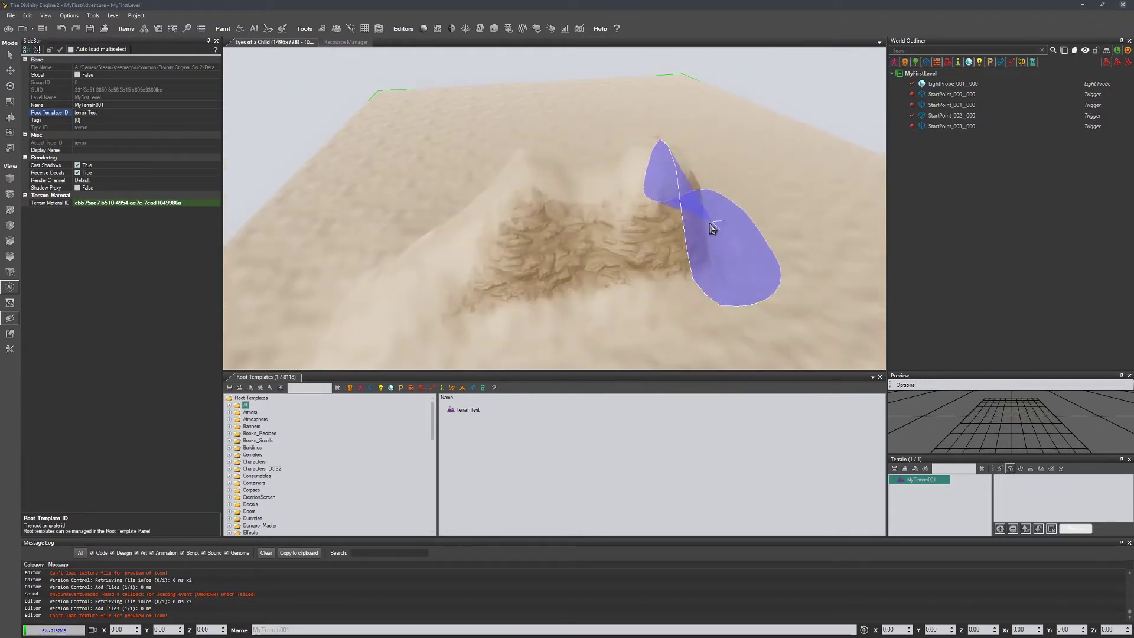
mouse_move(708, 229)
right_down()
mouse_move(615, 210)
mouse_move(410, 271)
mouse_move(376, 268)
mouse_move(399, 253)
mouse_move(354, 283)
mouse_move(352, 298)
mouse_move(579, 204)
mouse_move(567, 220)
mouse_move(665, 250)
mouse_move(679, 278)
mouse_move(632, 276)
right_up()
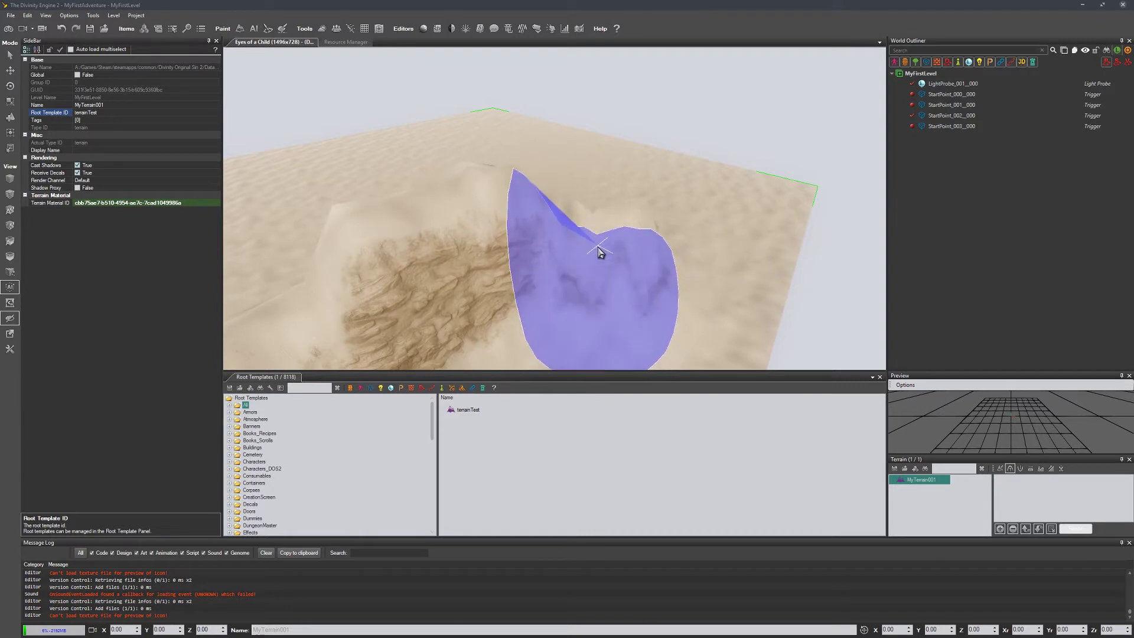
Lower parts of the raised ridge with the lowering brush and switch back to the raising brush.
click(1020, 469)
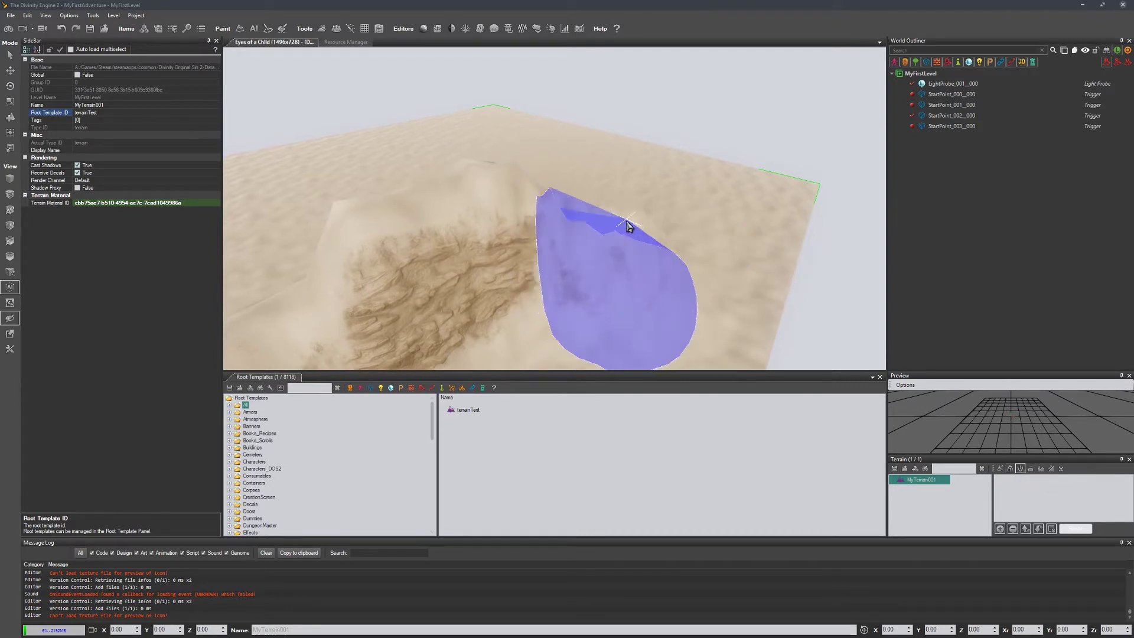
click(1009, 469)
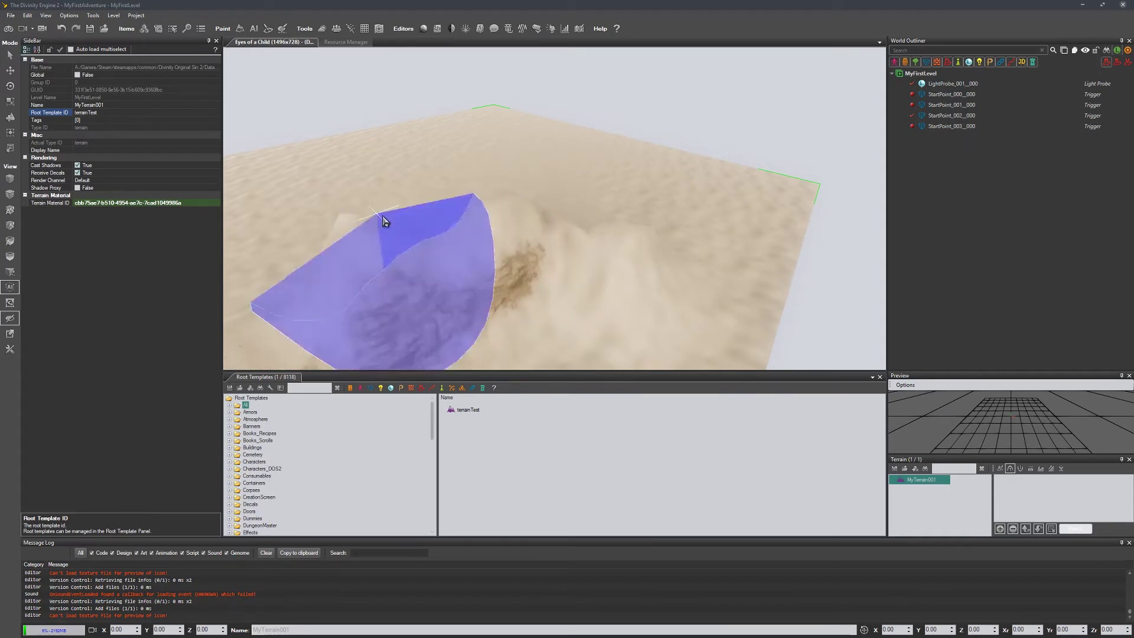
right_drag(762, 213, 721, 208)
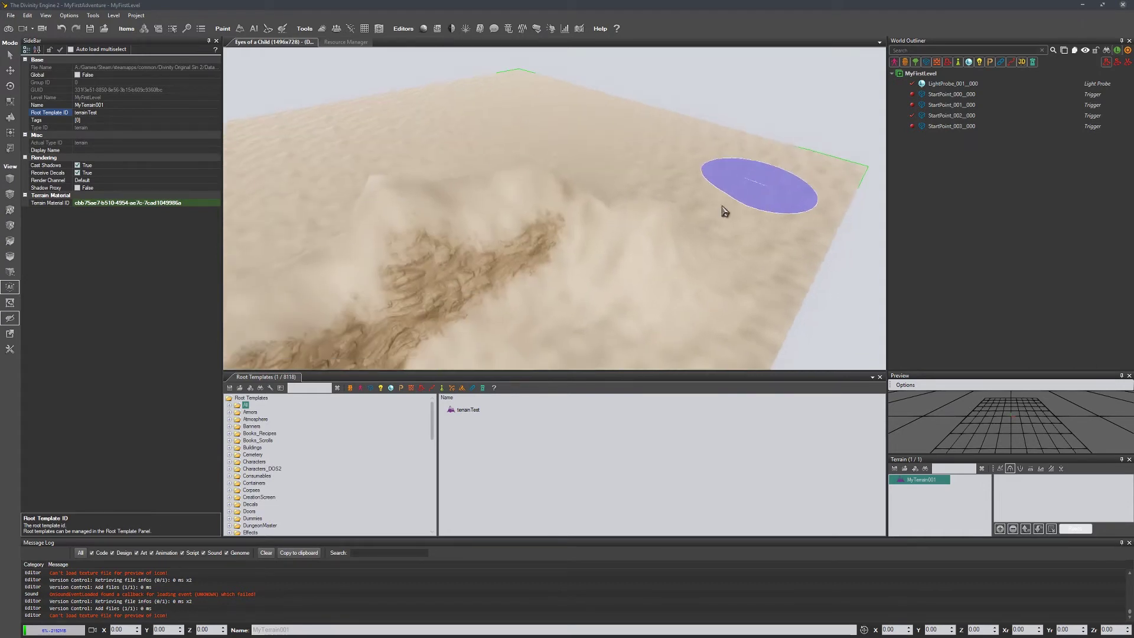
Review the Flatten brush's settings and flatten the raised ridge with it.
right_click(1031, 470)
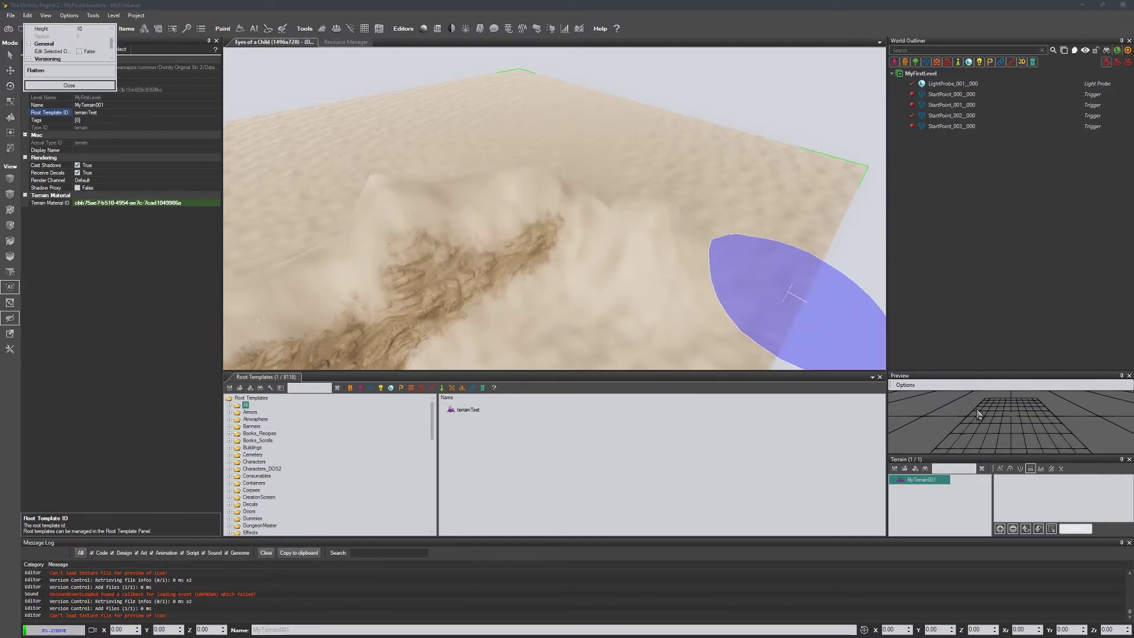
click(69, 85)
mouse_move(455, 209)
mouse_down()
mouse_move(404, 206)
mouse_move(369, 182)
mouse_move(471, 209)
mouse_move(632, 203)
mouse_move(326, 256)
mouse_move(436, 243)
mouse_up()
middle_drag(436, 244, 764, 178)
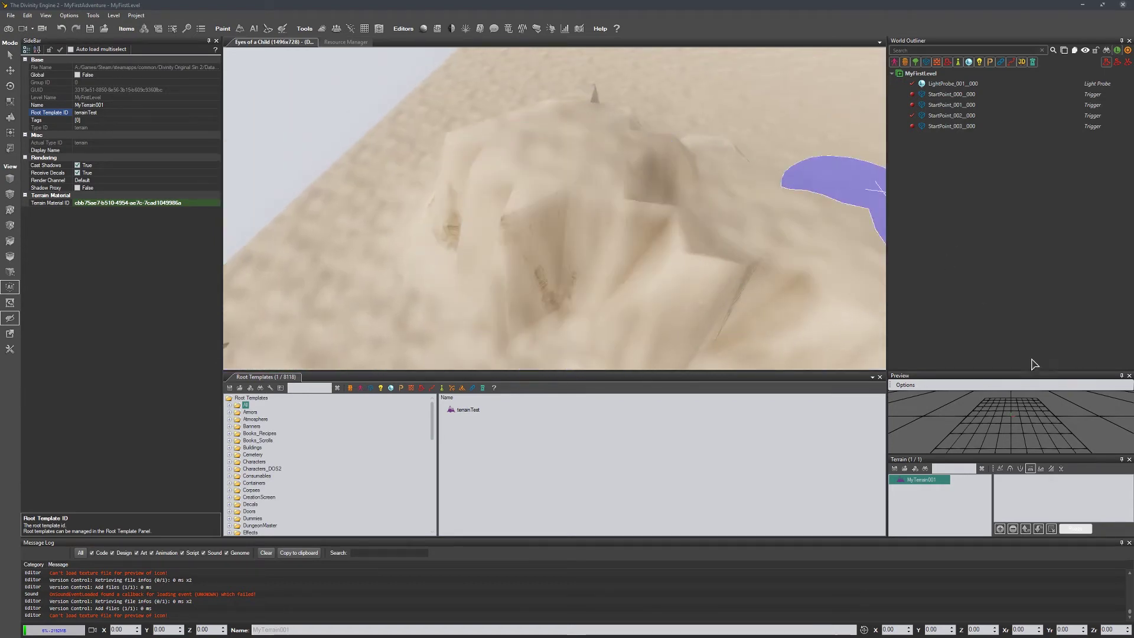
Smooth the flattened hill's steep sides and sharp creases with the smoothing brush, working from several sides.
click(1042, 468)
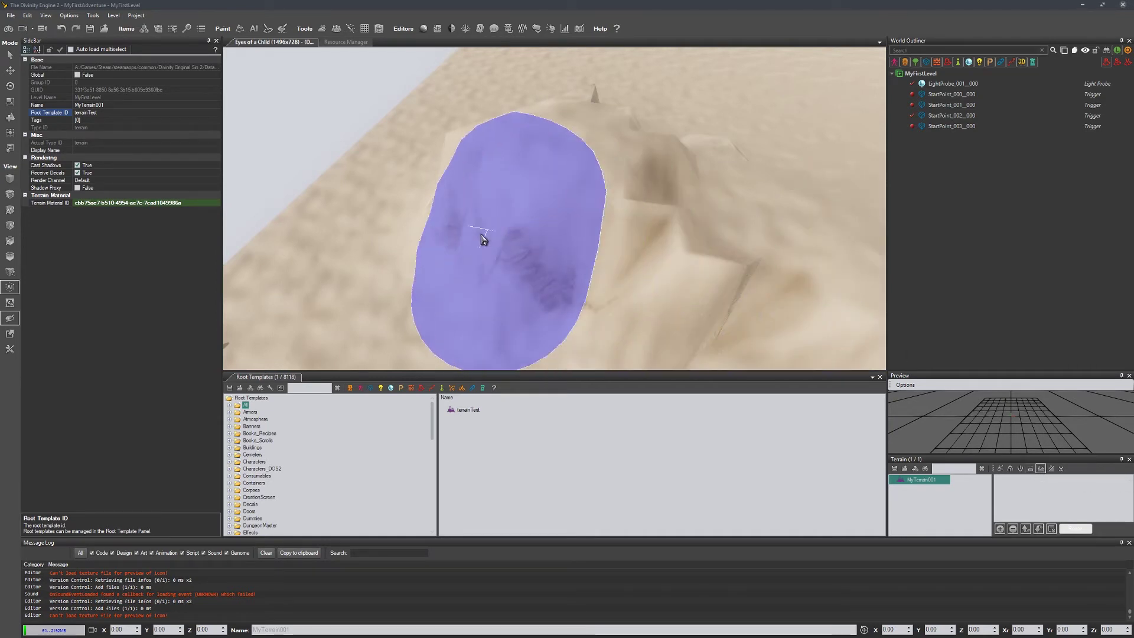
mouse_move(485, 231)
mouse_down()
mouse_move(643, 332)
mouse_move(476, 273)
mouse_move(483, 260)
mouse_move(682, 329)
mouse_up()
mouse_move(679, 322)
middle_down()
mouse_move(337, 274)
mouse_move(463, 222)
middle_up()
mouse_move(432, 167)
mouse_down()
mouse_move(492, 142)
mouse_move(460, 217)
mouse_up()
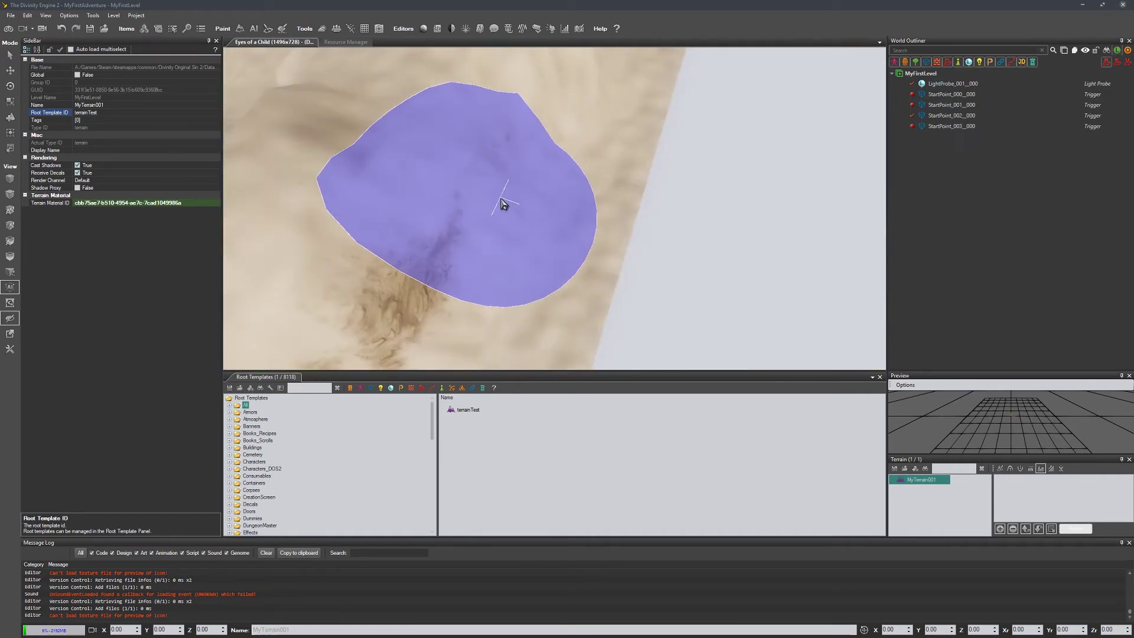
middle_drag(519, 189, 524, 197)
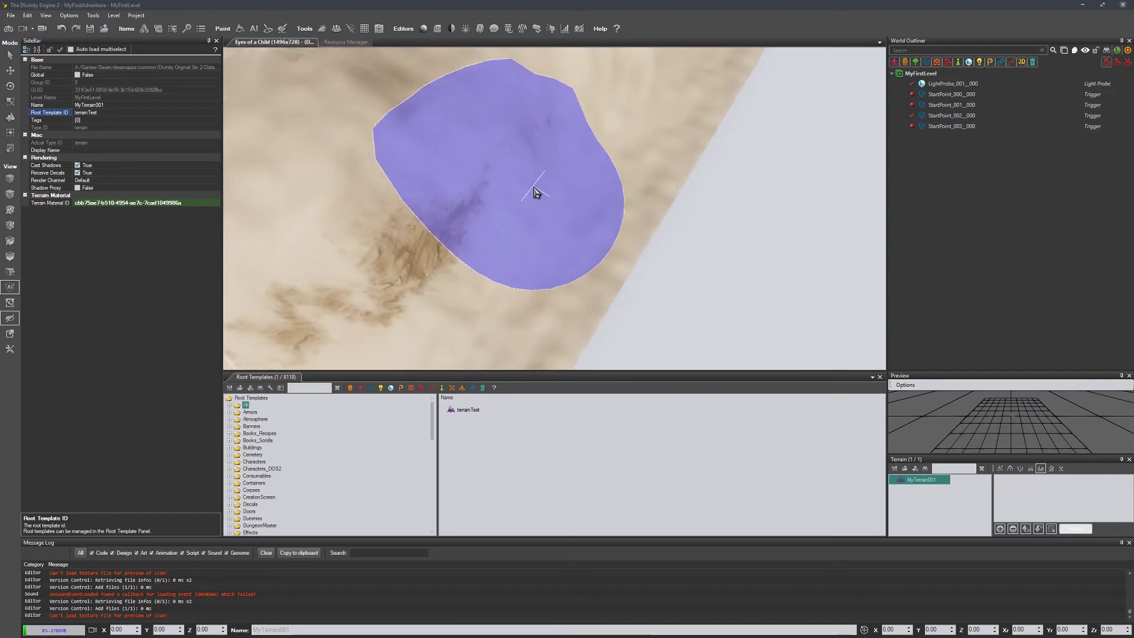
scroll(535, 192, down, 5)
drag(523, 162, 348, 314)
middle_drag(612, 149, 632, 154)
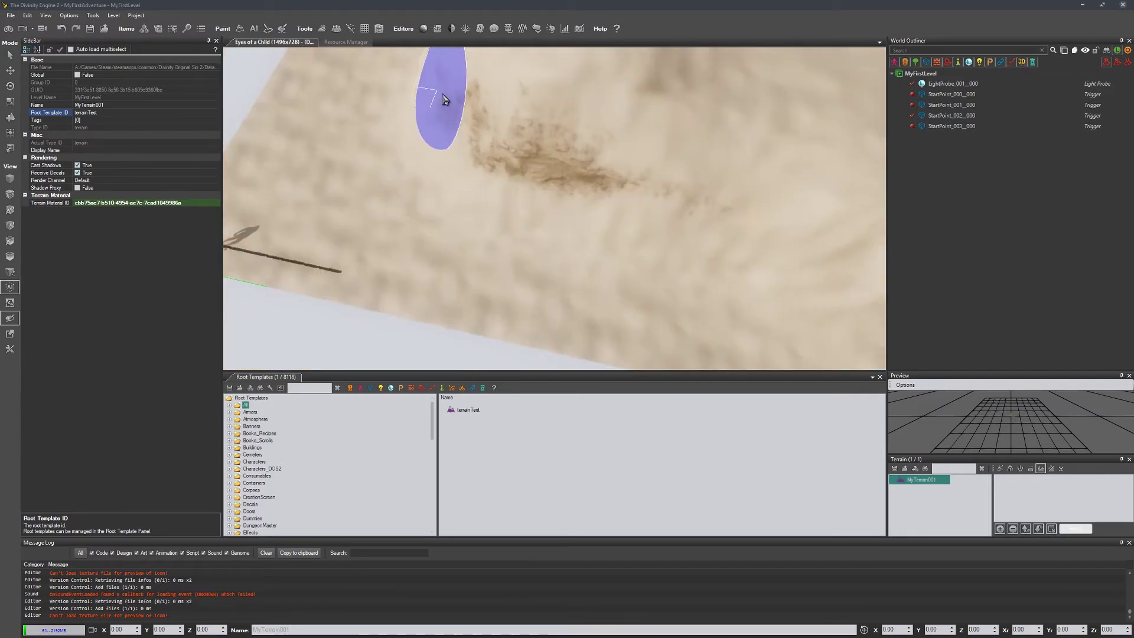
Smooth the angular, shadowed faces on the far side of the two mounds.
middle_drag(461, 105, 517, 210)
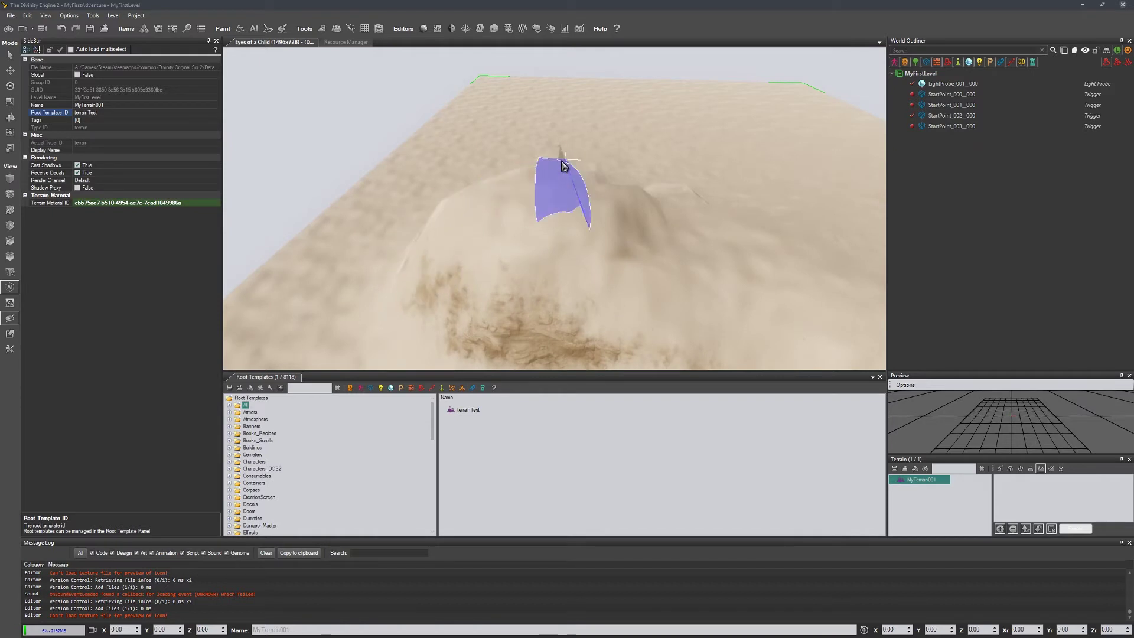
middle_drag(685, 154, 773, 198)
middle_drag(777, 240, 672, 289)
right_drag(673, 294, 591, 248)
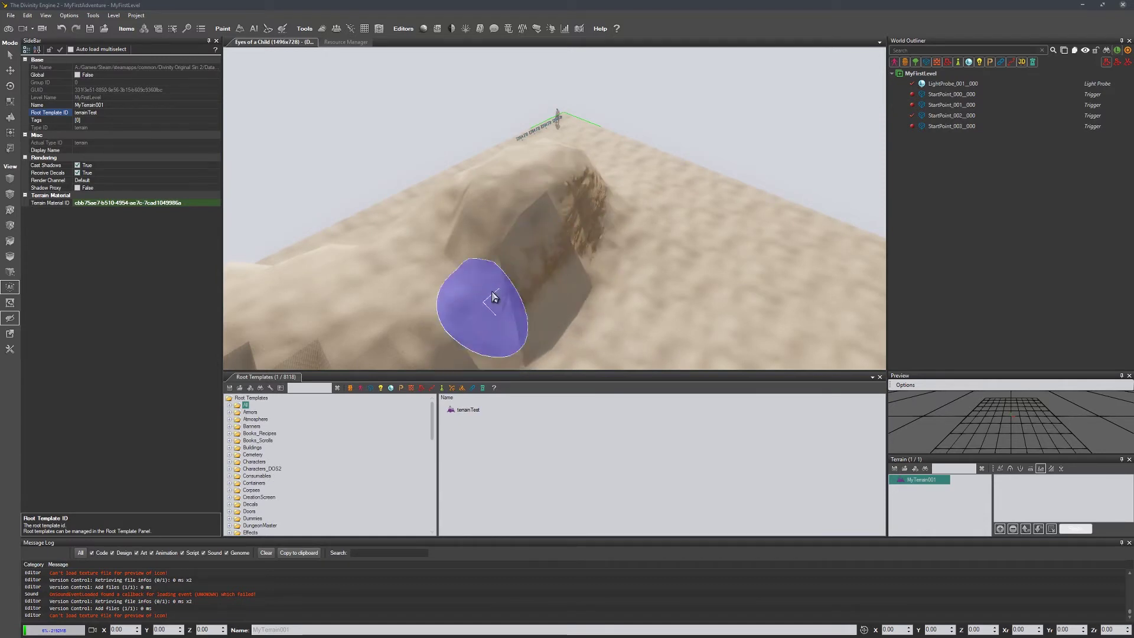
right_drag(582, 215, 803, 351)
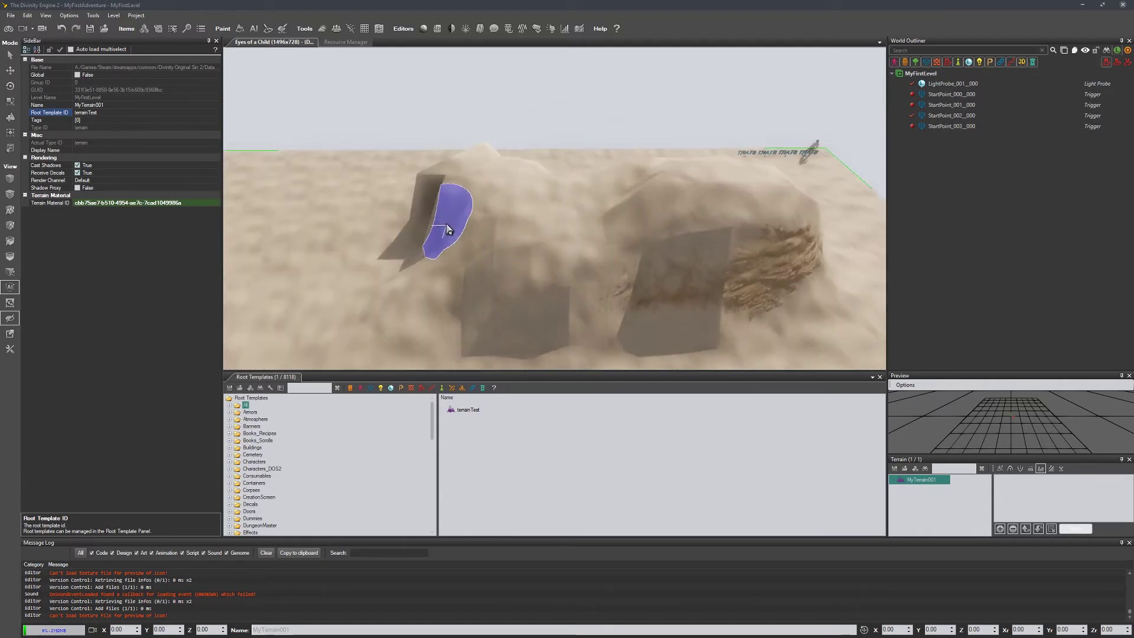
mouse_move(450, 214)
mouse_down()
mouse_move(433, 185)
mouse_move(450, 232)
mouse_up()
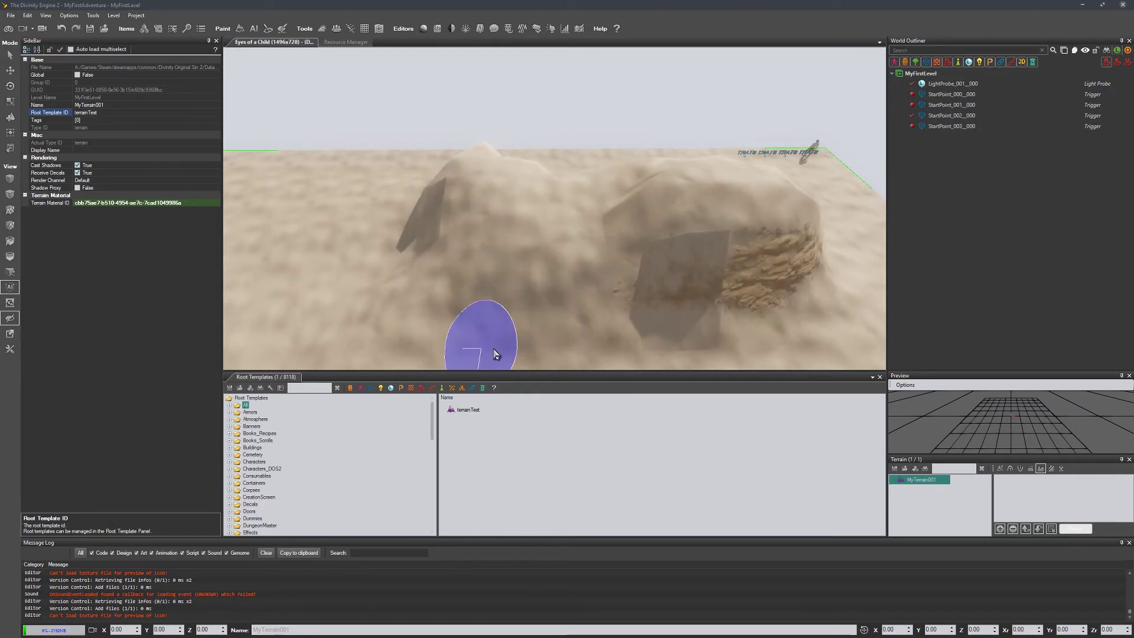
middle_drag(707, 280, 598, 284)
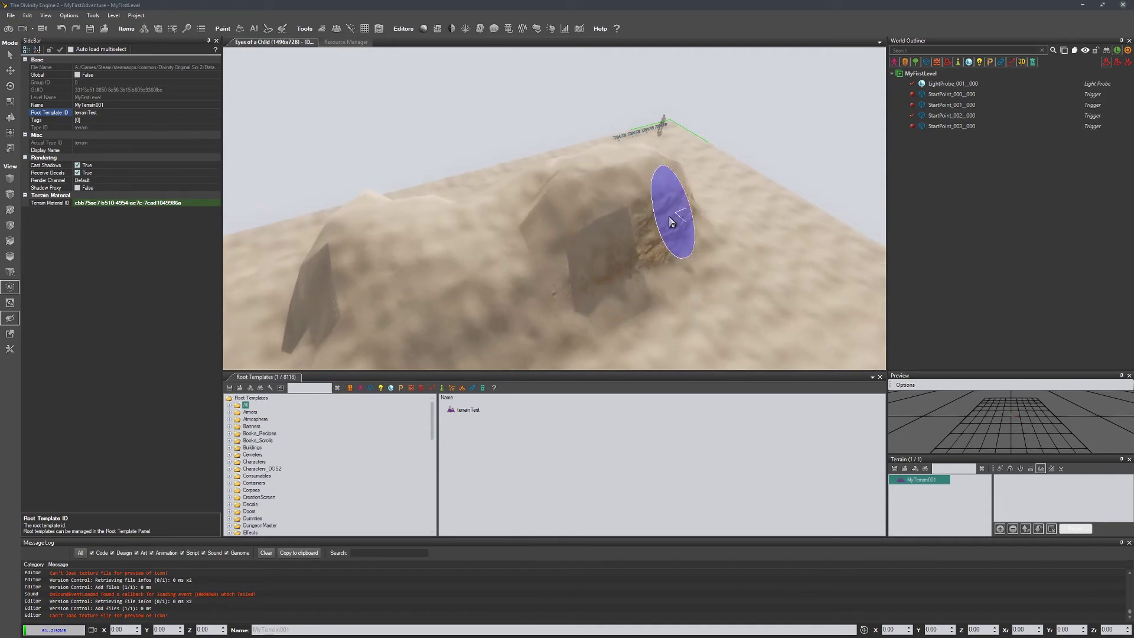
mouse_move(575, 334)
middle_down()
mouse_move(732, 218)
mouse_move(762, 228)
middle_up()
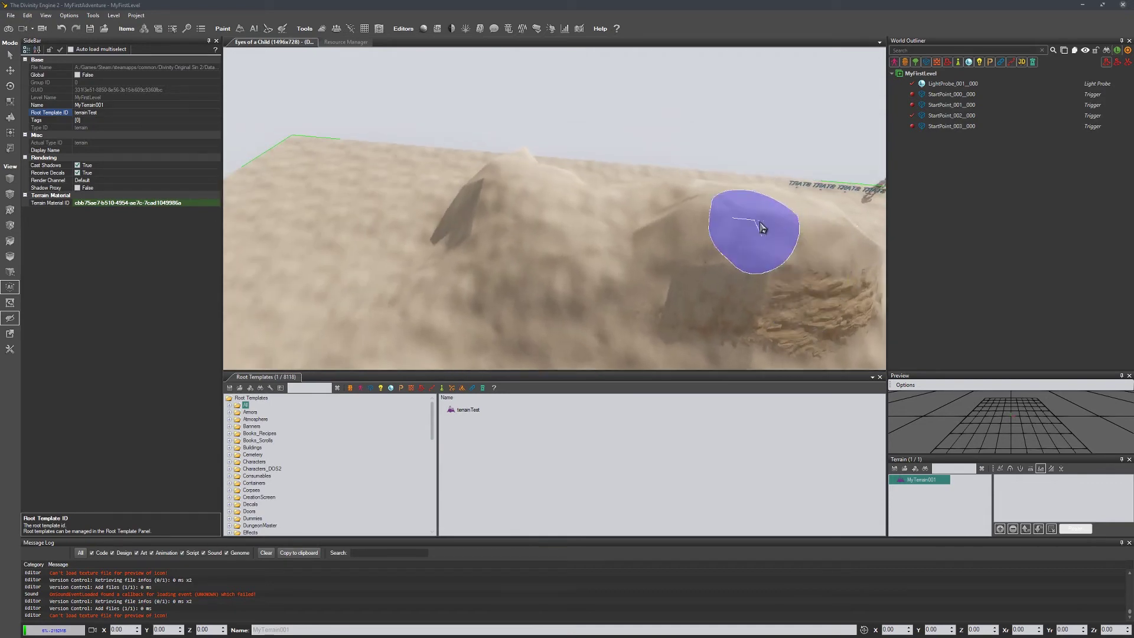
Create long slopes from the tops of the mounds down to the flat ground with the slope brush.
click(1051, 469)
drag(748, 214, 356, 384)
middle_drag(735, 234, 742, 271)
middle_drag(662, 296, 675, 293)
drag(696, 214, 486, 432)
middle_drag(809, 294, 790, 307)
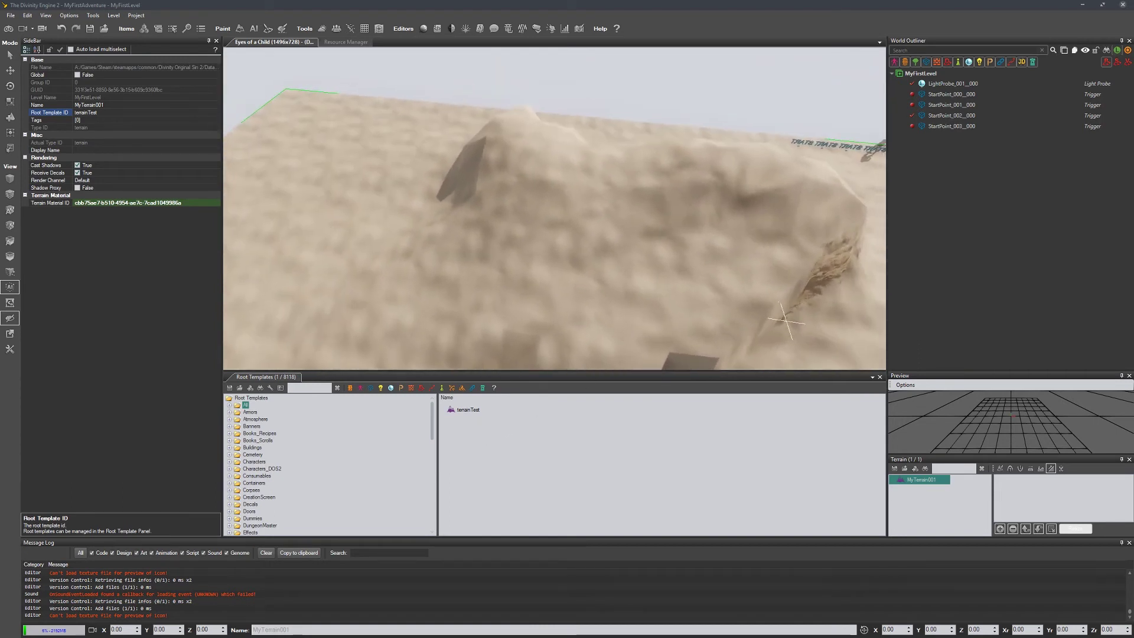
Smooth the dark, sharp-edged faces along the new slopes with the smoothing brush and inspect the hillside up close.
mouse_move(786, 322)
right_down()
mouse_move(754, 307)
mouse_move(827, 297)
mouse_move(688, 289)
mouse_move(587, 306)
mouse_move(582, 296)
mouse_move(579, 309)
mouse_move(499, 270)
right_up()
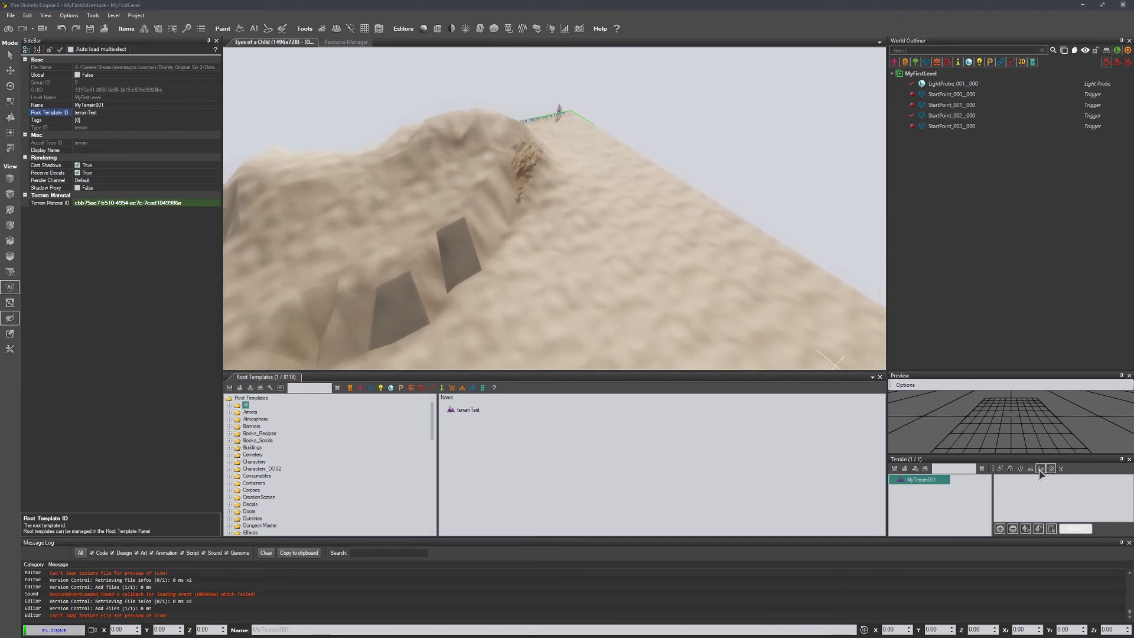
mouse_move(596, 346)
mouse_down()
mouse_move(455, 246)
mouse_move(481, 246)
mouse_move(415, 319)
mouse_move(413, 289)
mouse_move(324, 313)
mouse_move(341, 330)
mouse_up()
mouse_move(619, 263)
right_down()
mouse_move(661, 281)
mouse_move(610, 254)
right_up()
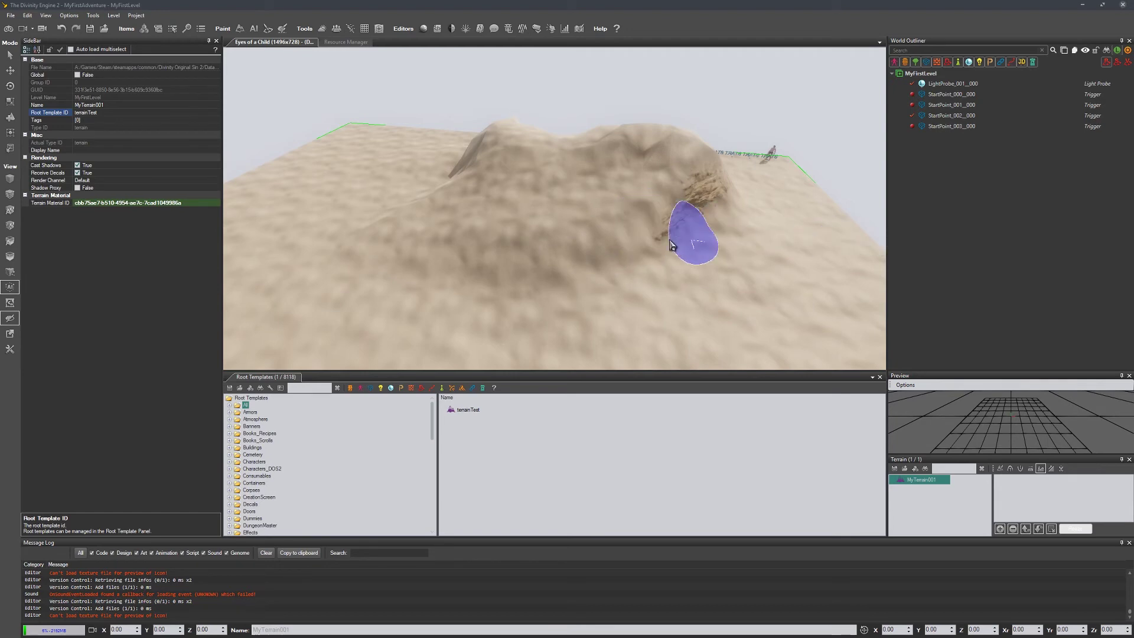
right_drag(490, 251, 519, 261)
mouse_move(583, 276)
right_down()
mouse_move(576, 319)
mouse_move(562, 258)
right_up()
scroll(569, 301, up, 4)
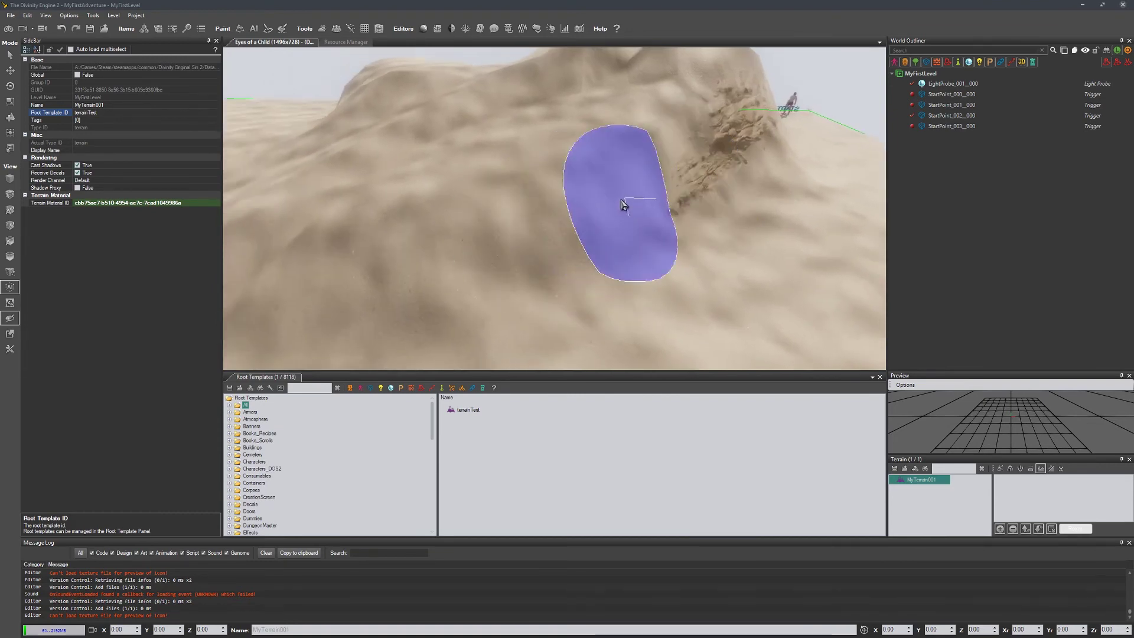
Show the terrain as wireframe and raise a steep peak on the mound with the raising brush, checking how its mesh stretches.
click(13, 195)
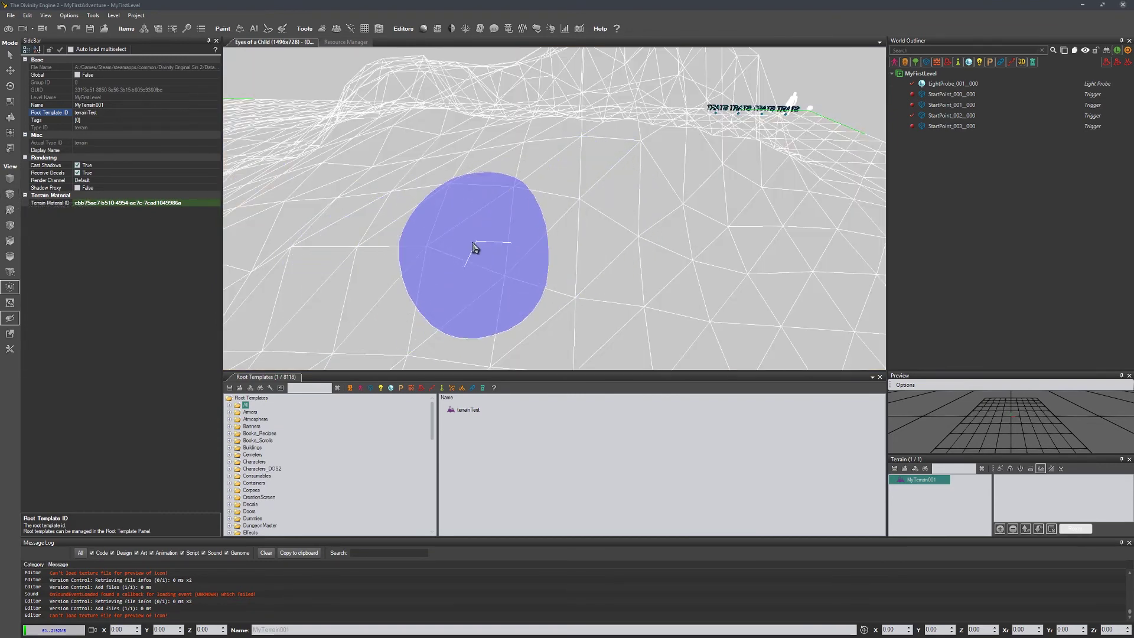
mouse_move(341, 165)
middle_down()
mouse_move(716, 145)
mouse_move(600, 230)
mouse_move(248, 172)
mouse_move(414, 169)
mouse_move(396, 171)
middle_up()
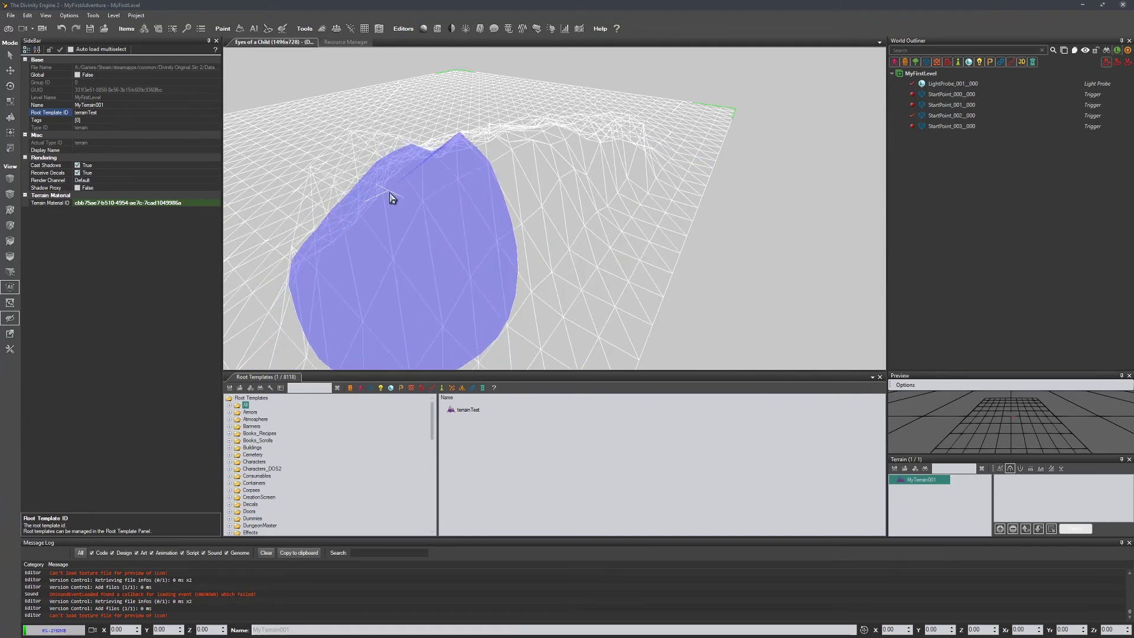
right_drag(423, 313, 419, 243)
scroll(422, 248, down, 5)
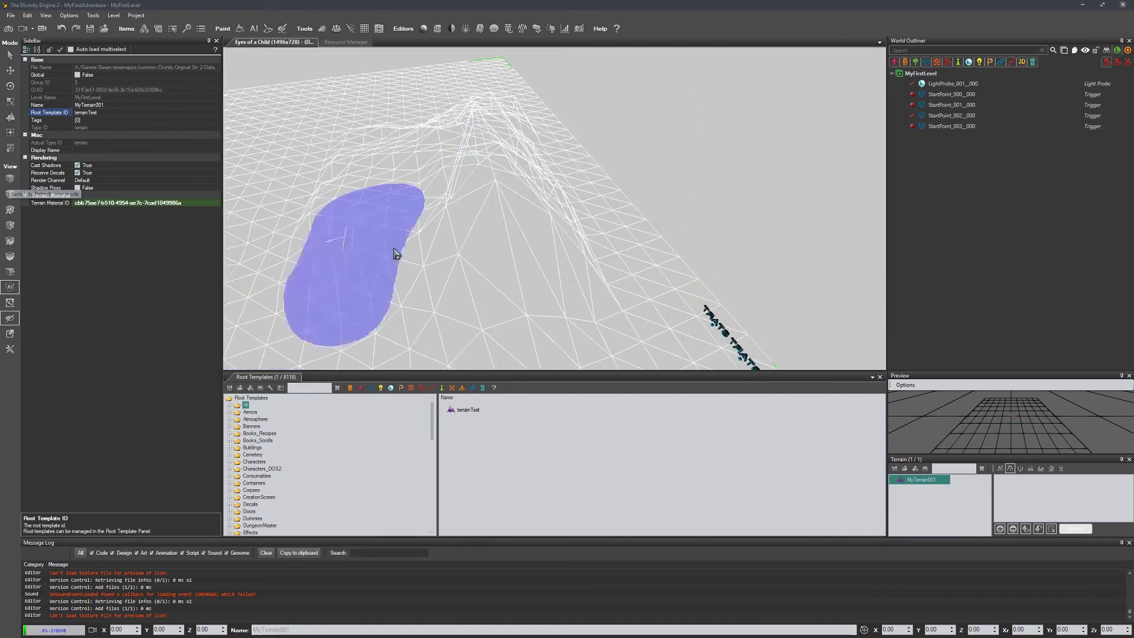
mouse_move(641, 243)
right_down()
mouse_move(664, 222)
mouse_move(591, 260)
right_up()
mouse_move(579, 339)
right_down()
mouse_move(506, 232)
mouse_move(423, 254)
right_up()
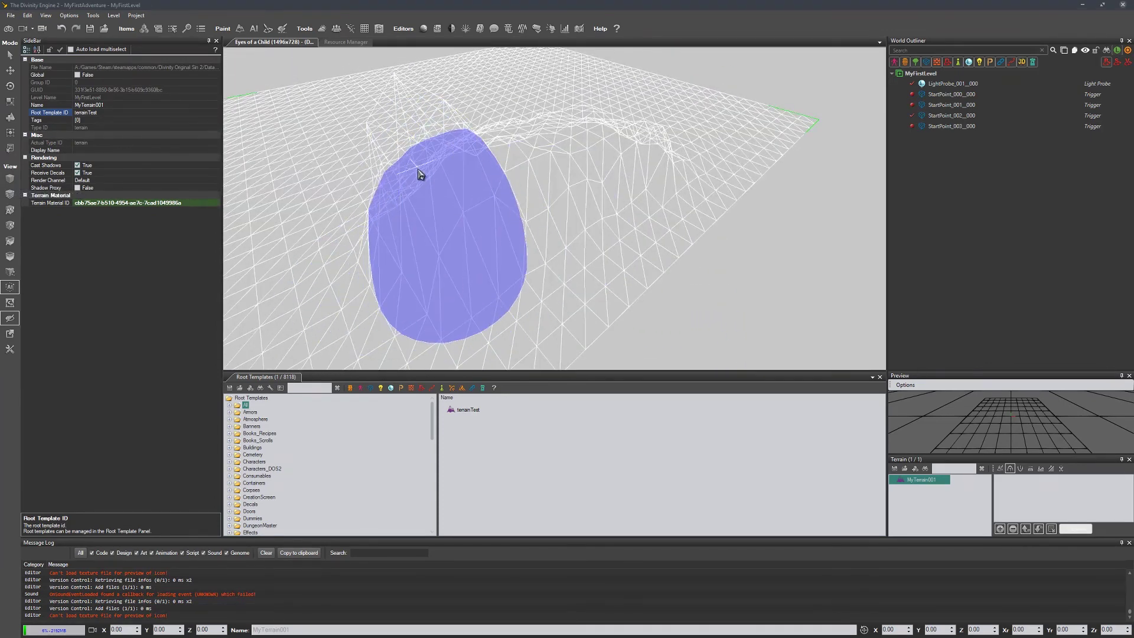
Restore the Default view mode and soften the stretched, steep sides of the raised peak with the smoothing brush.
click(11, 179)
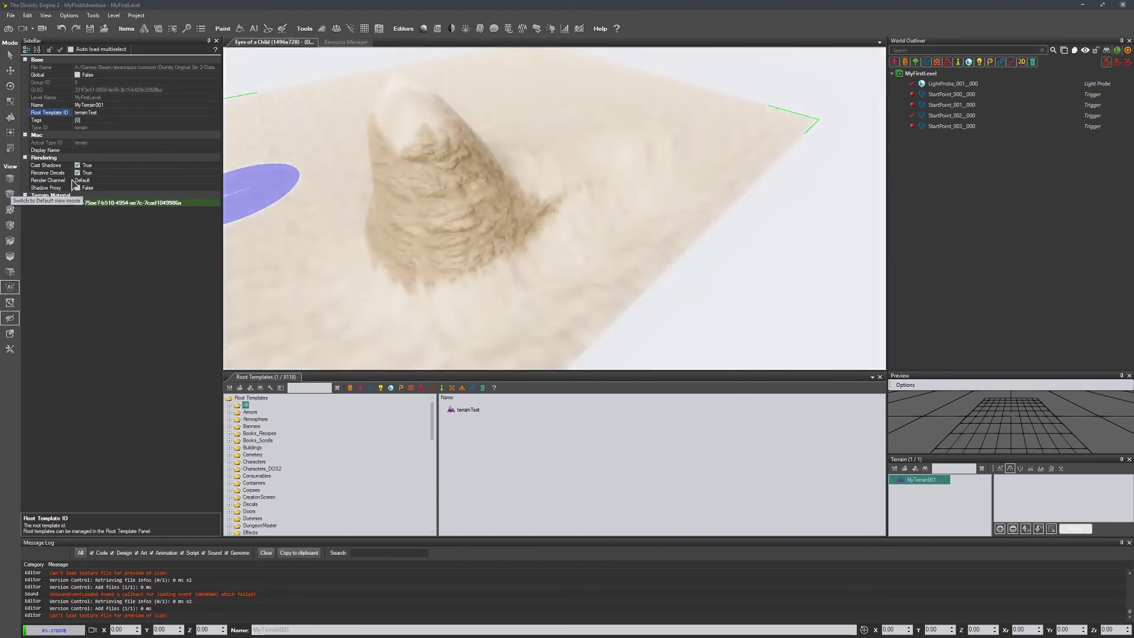
right_drag(560, 123, 569, 117)
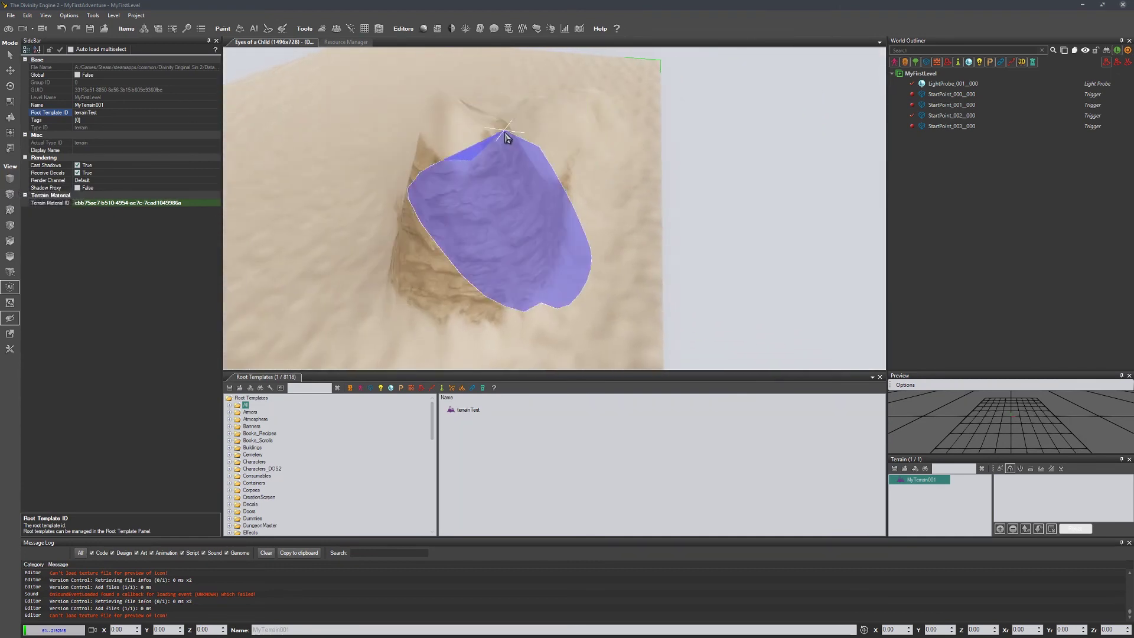
mouse_move(506, 136)
right_down()
mouse_move(527, 139)
mouse_move(460, 173)
right_up()
right_drag(478, 210, 569, 260)
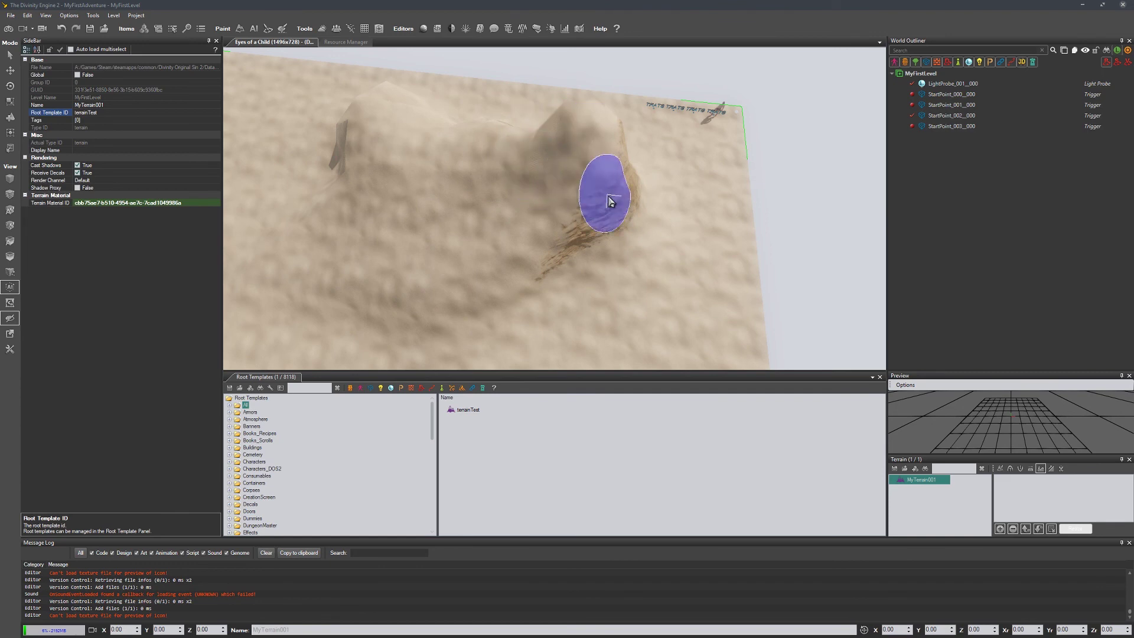
middle_drag(722, 190, 702, 180)
middle_drag(629, 198, 611, 217)
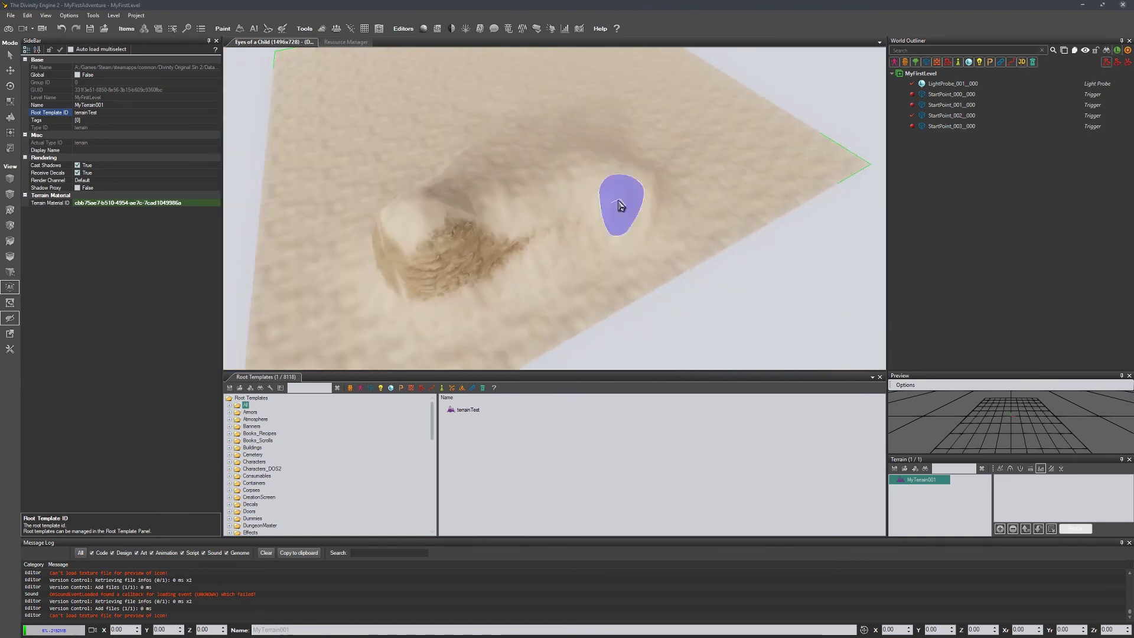